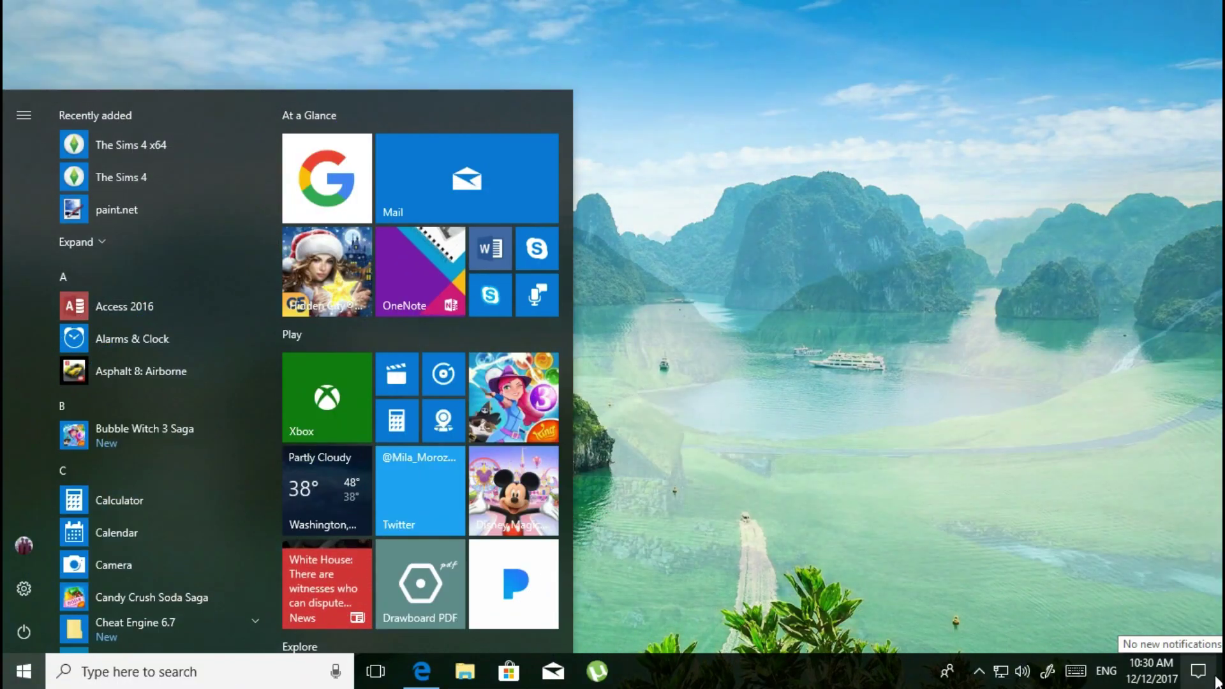
Step: Dismiss the Start menu and Action Center to clear the desktop, then bring back the browser
left_click(1215, 681)
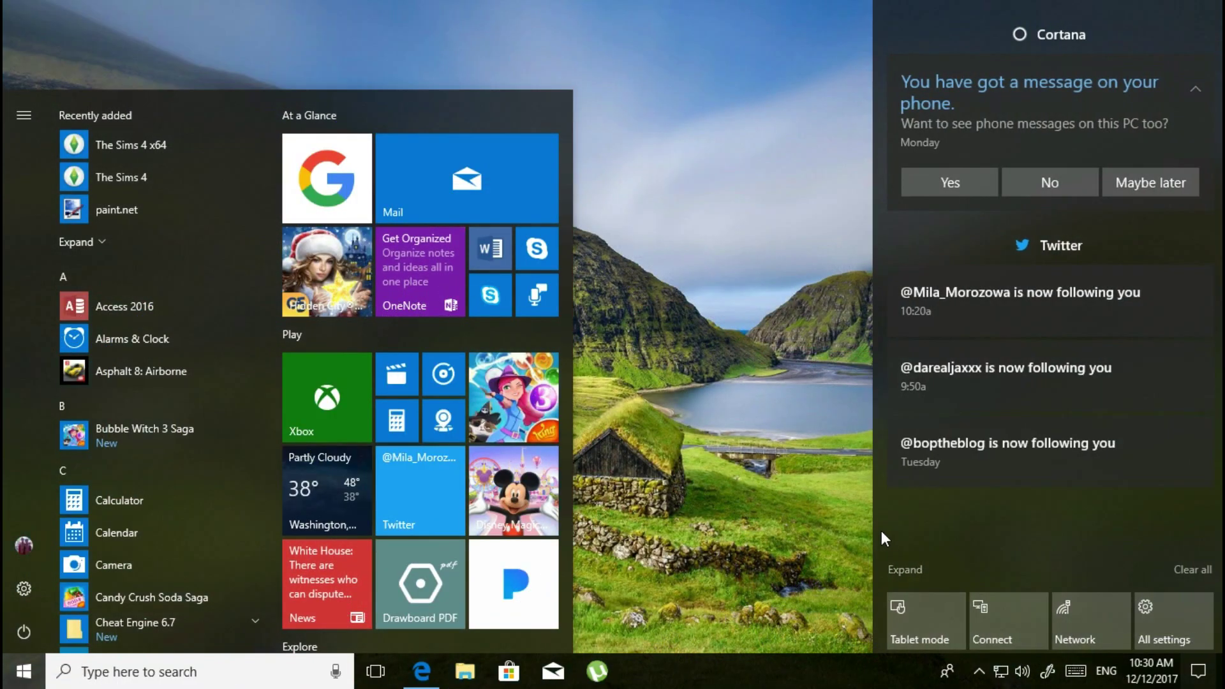
left_click(791, 479)
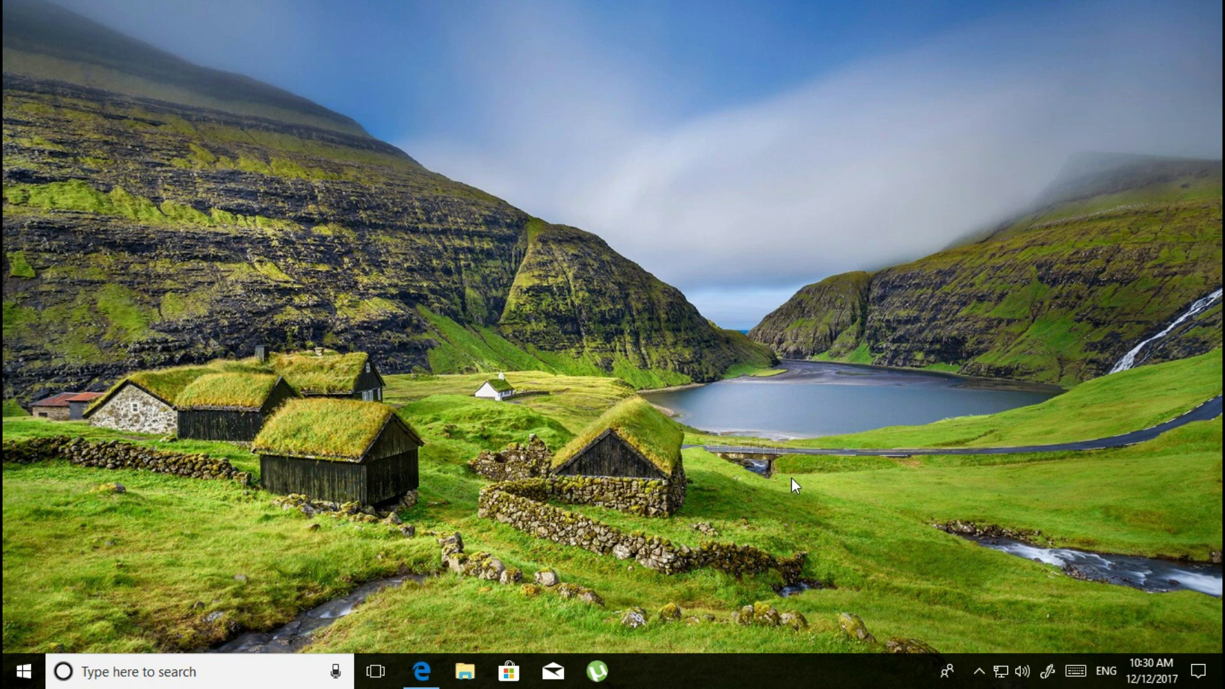
left_click(422, 671)
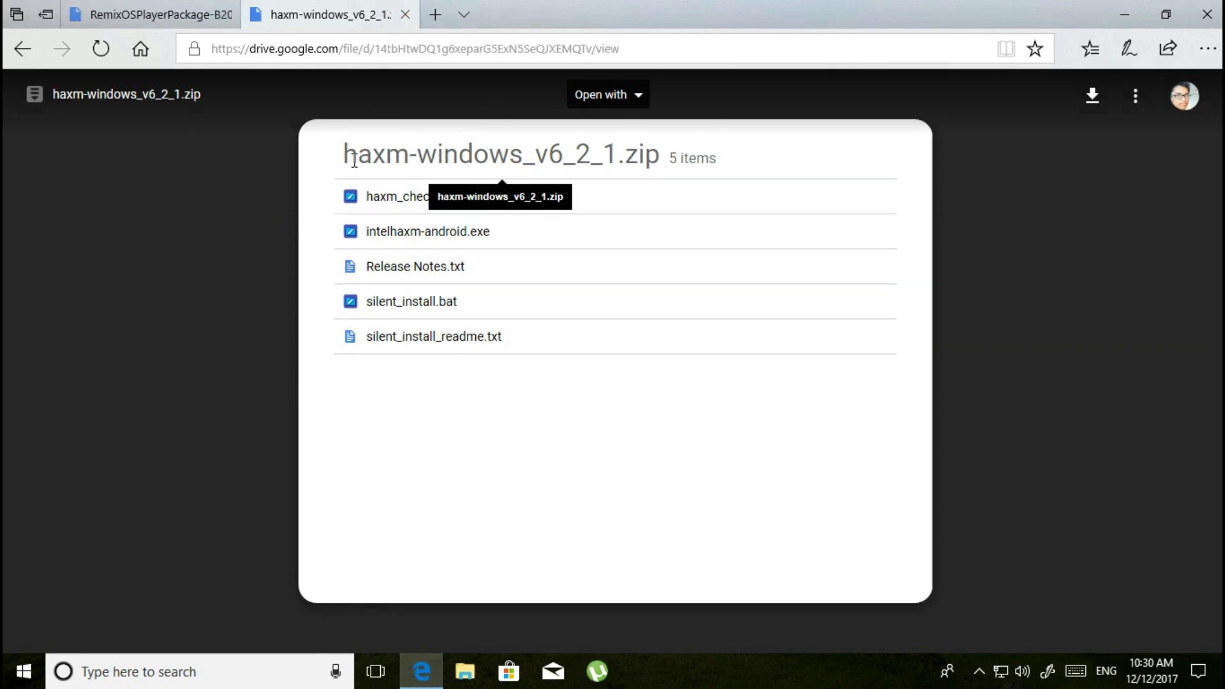
Step: Review the haxm-windows zip and RemixOSPlayerPackage pages in Google Drive, then minimize Edge
left_click_drag(344, 158, 864, 176)
left_click(118, 8)
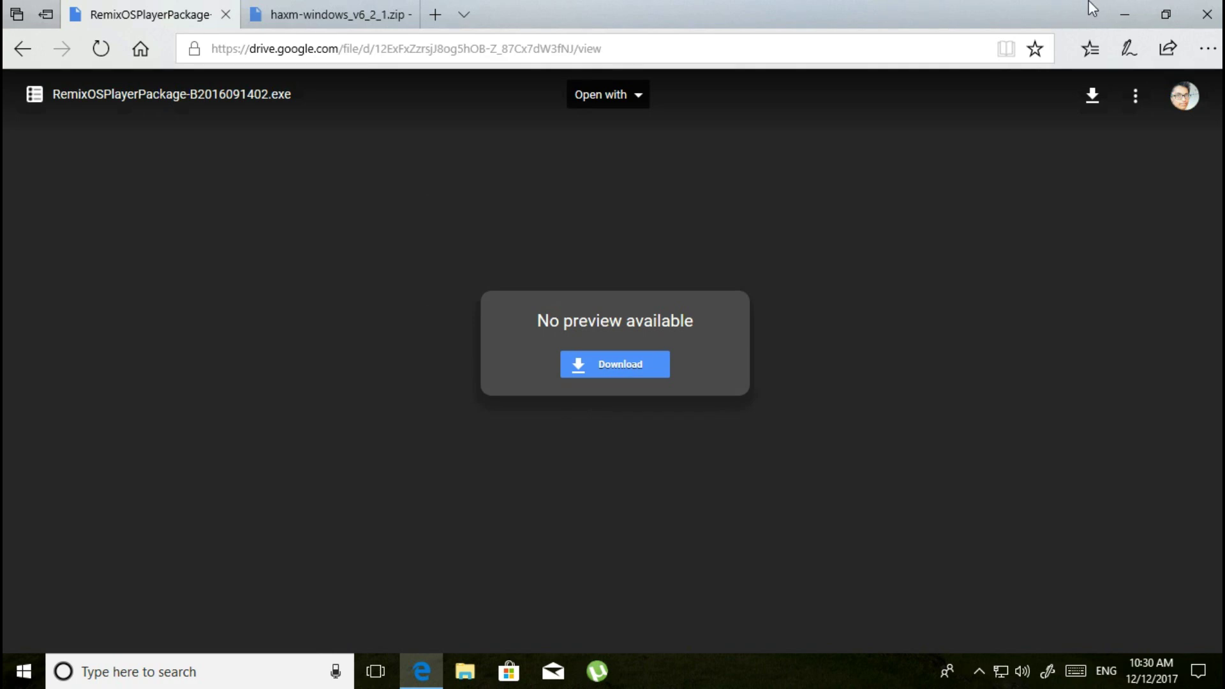
left_click(1123, 15)
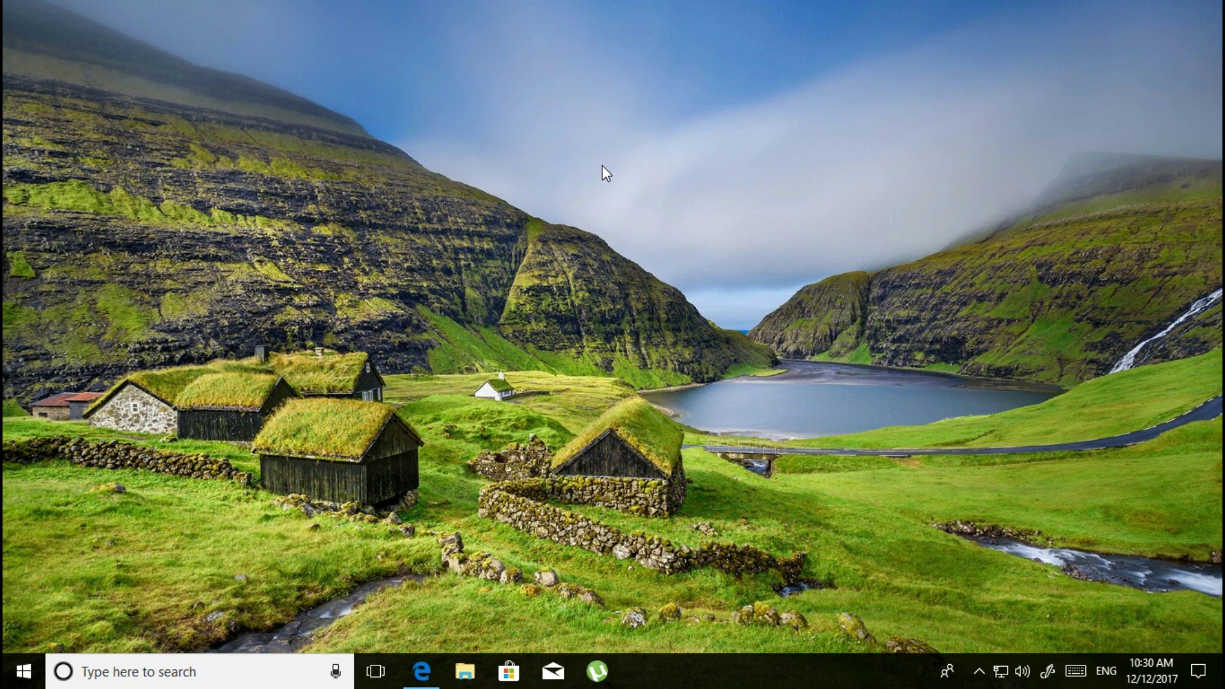
left_click(24, 668)
Step: Restart the PC into the Gigabyte BIOS setup and go to BIOS Features
left_click(29, 632)
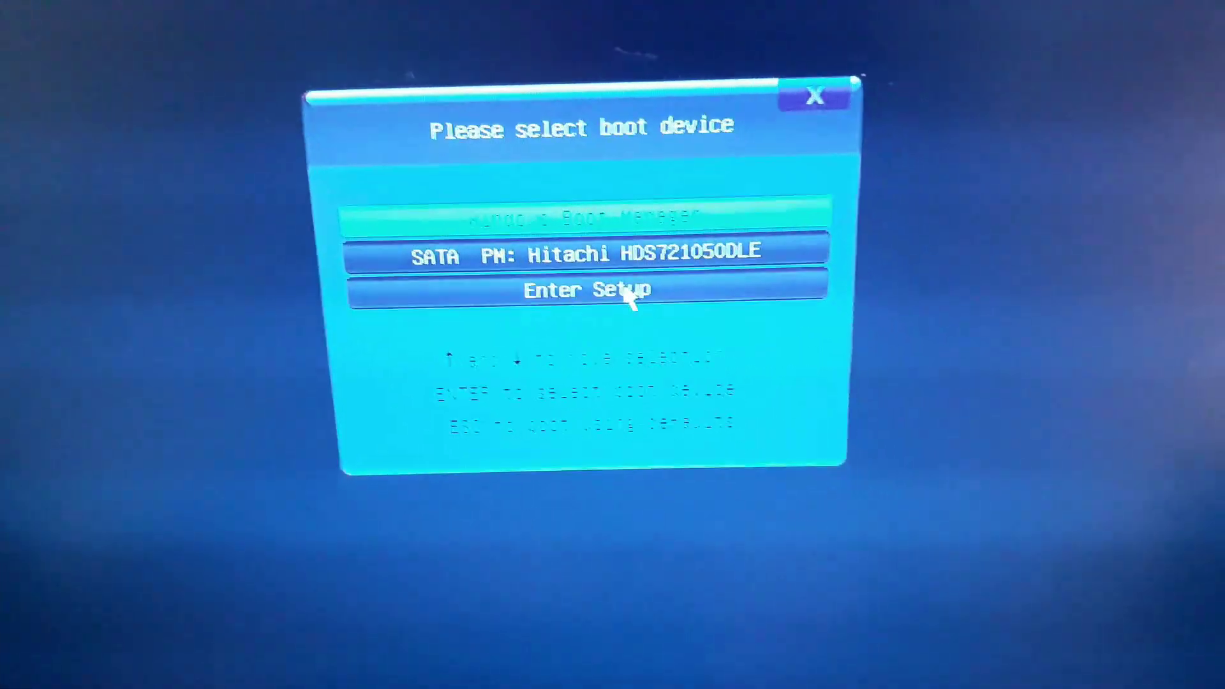
left_click(635, 297)
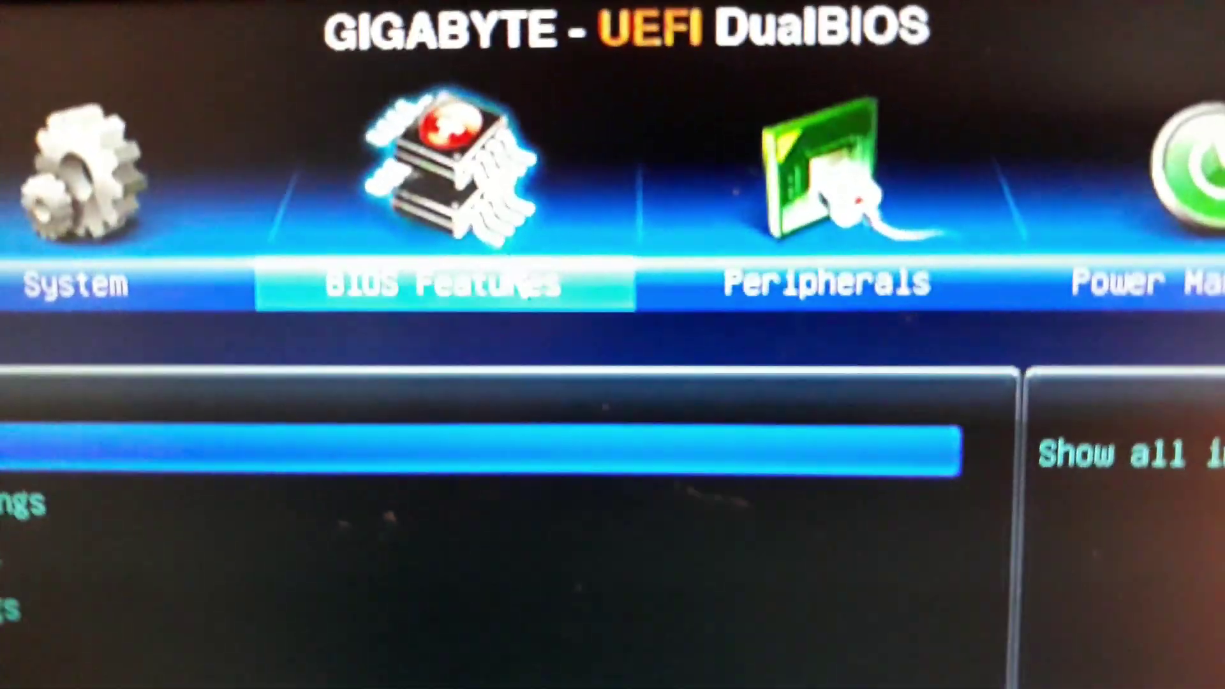
left_click(526, 214)
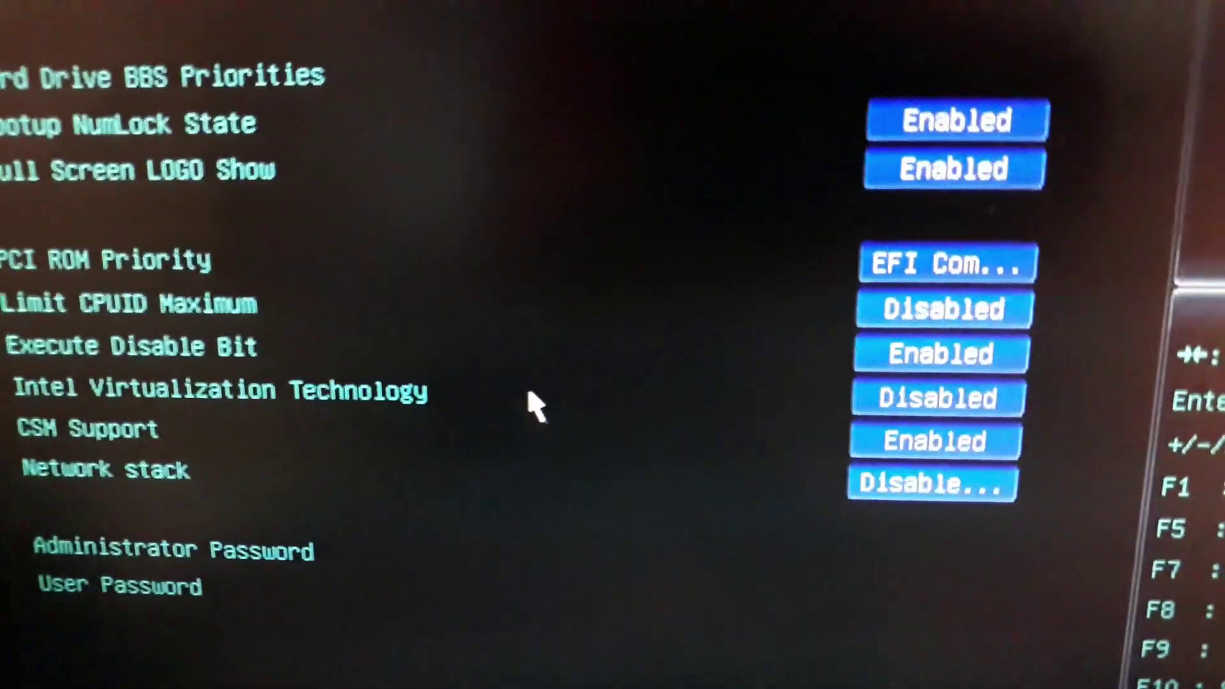
Step: Set Intel Virtualization Technology to Enabled, then save and reset the configuration
left_click(1008, 355)
left_click(905, 441)
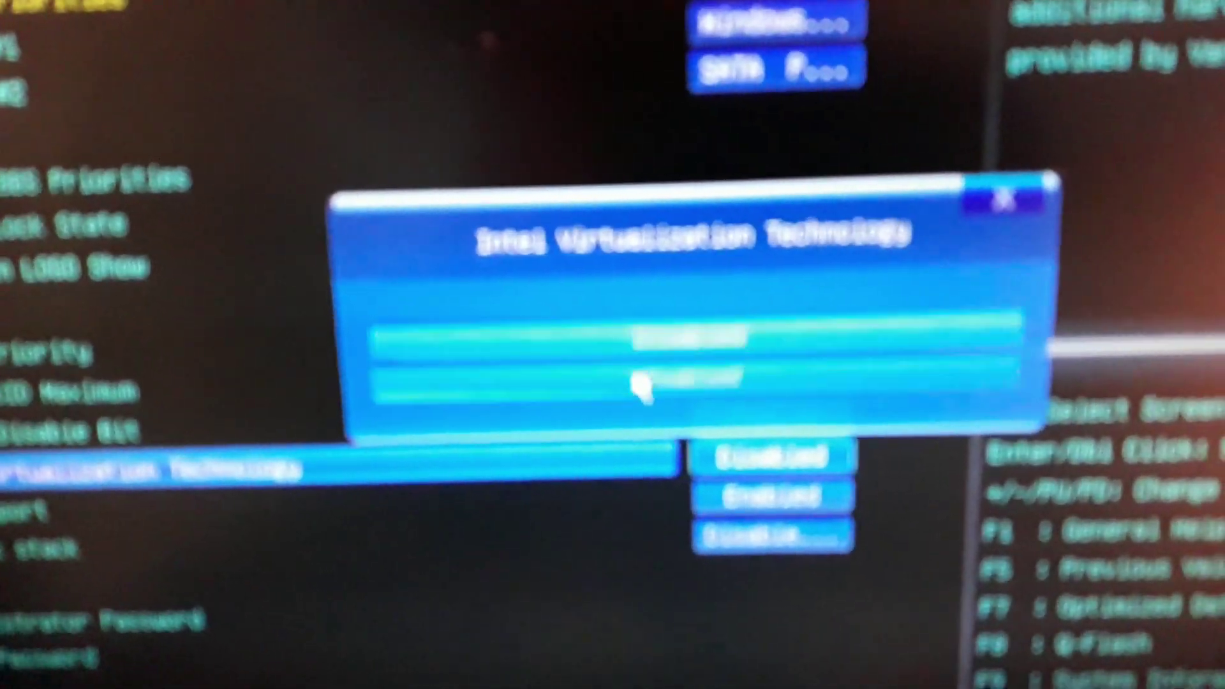
left_click(634, 380)
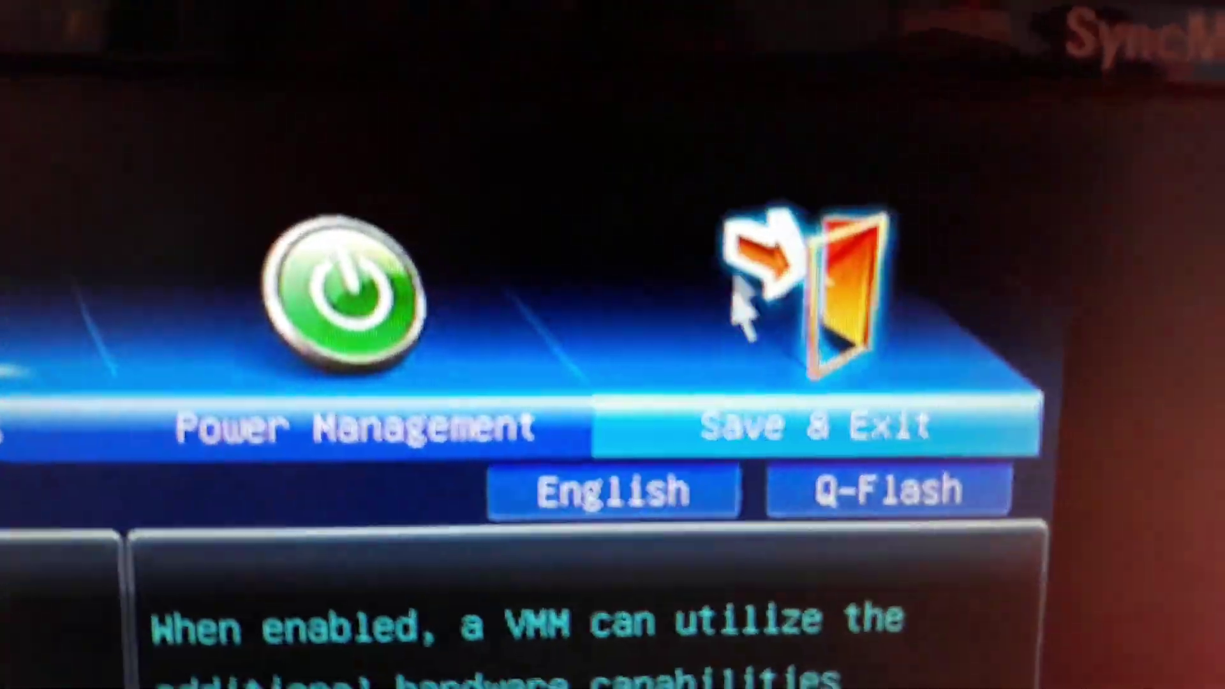
left_click(801, 309)
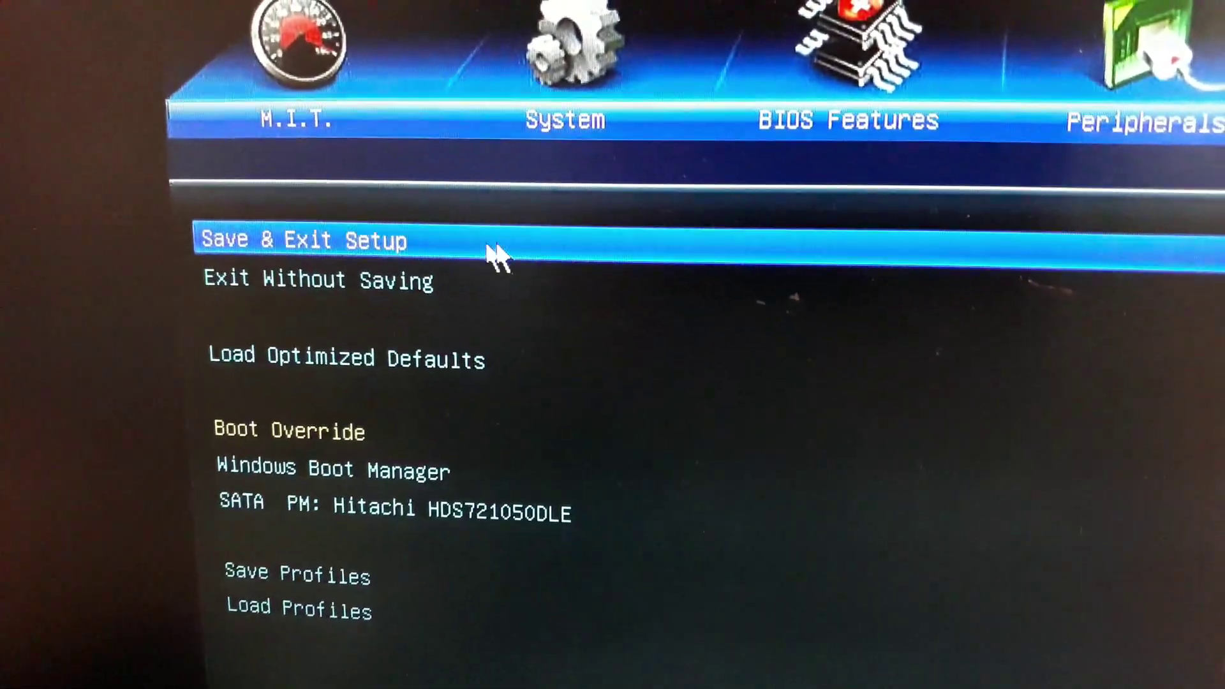
left_click(435, 232)
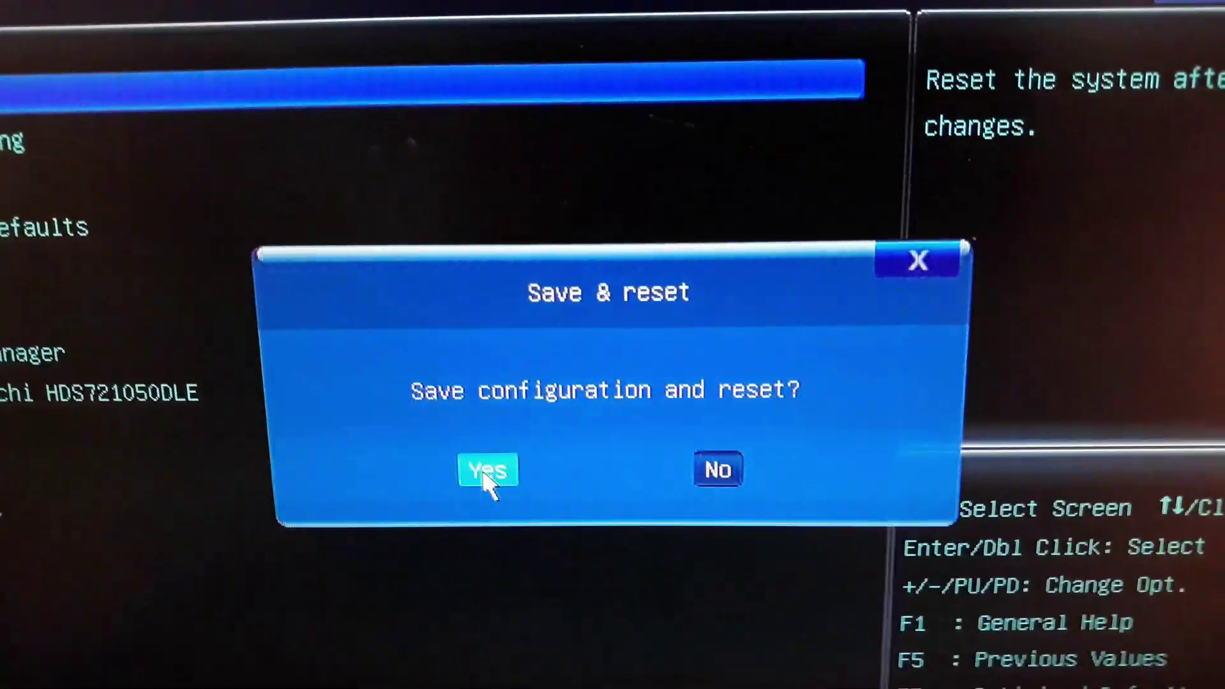
left_click(785, 562)
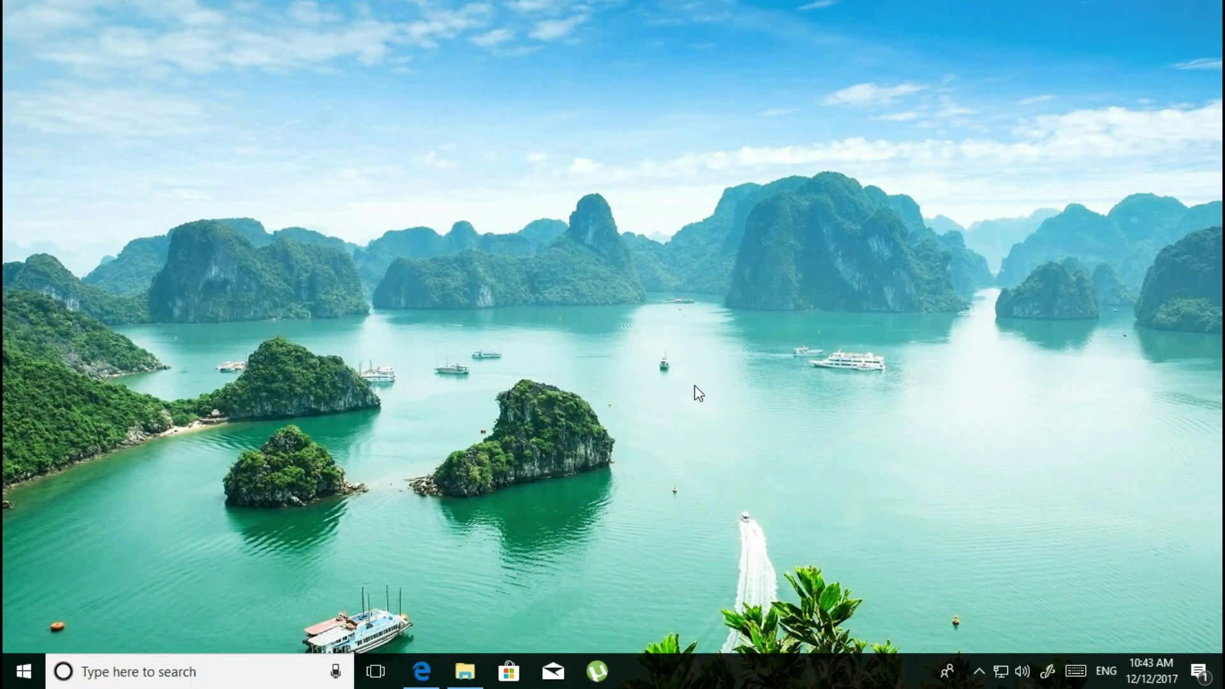
Step: Extract the haxm-windows zip into the Downloads folder
left_click(465, 671)
left_click(631, 231)
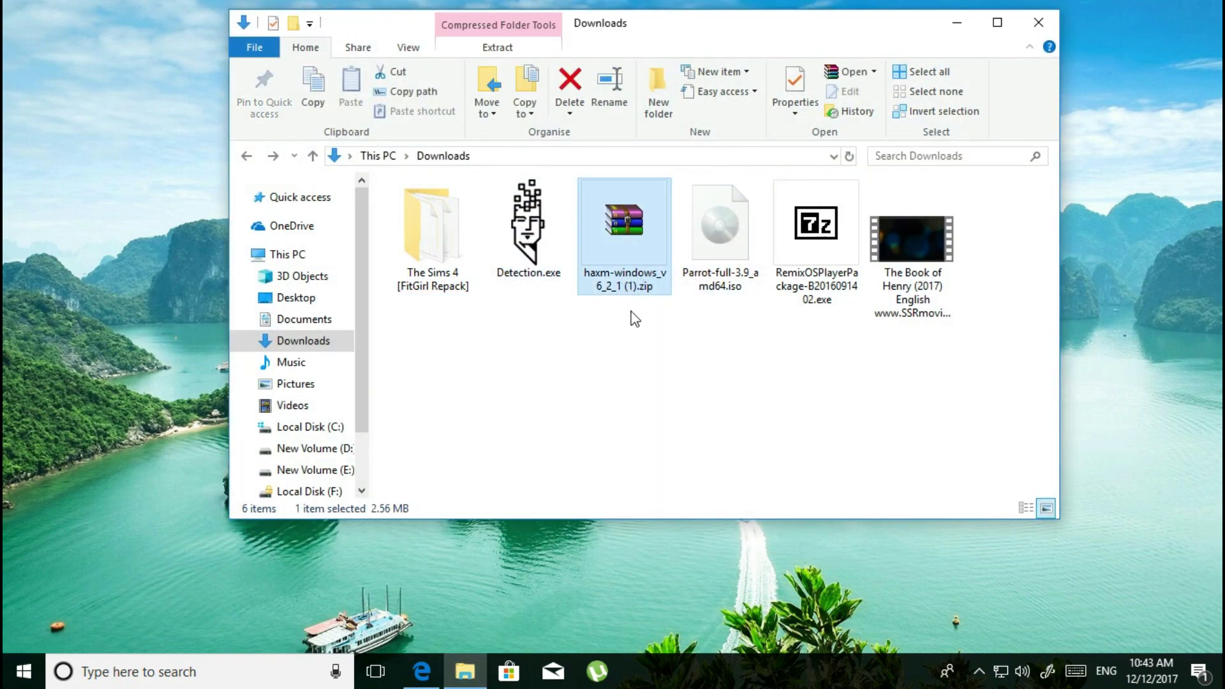
right_click(634, 258)
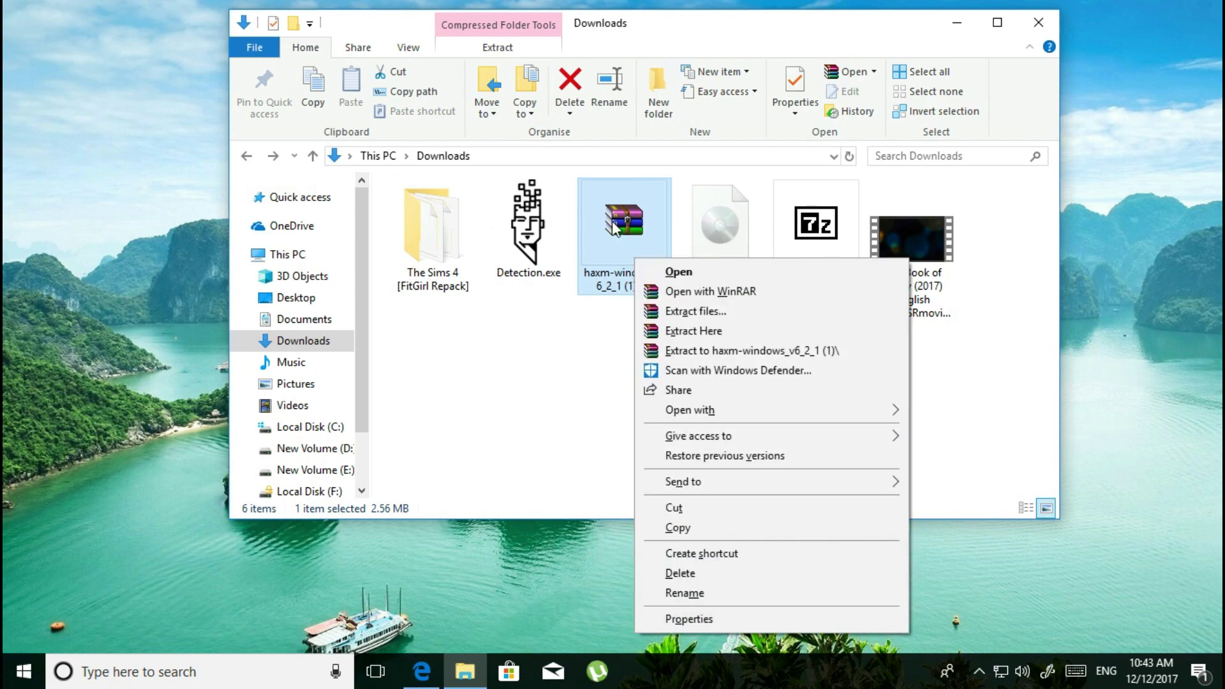
left_click(698, 332)
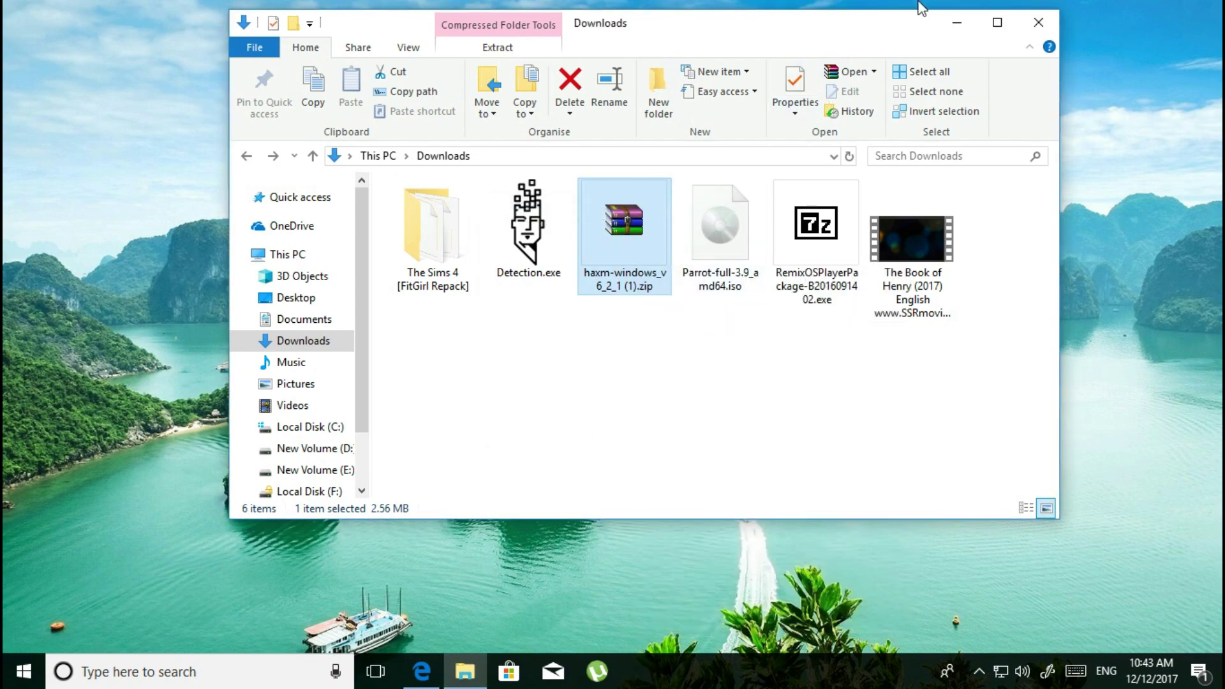
left_click(935, 351)
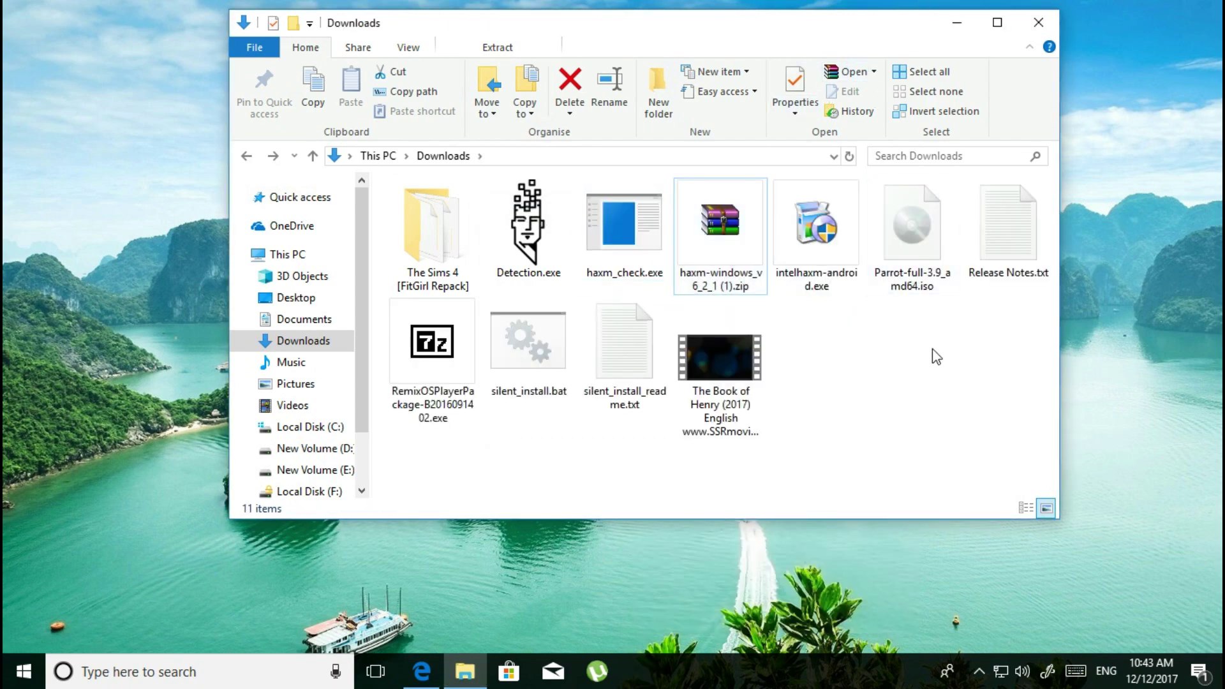
Step: Run intelhaxm-android.exe as administrator from the maximized Explorer window
left_click(997, 25)
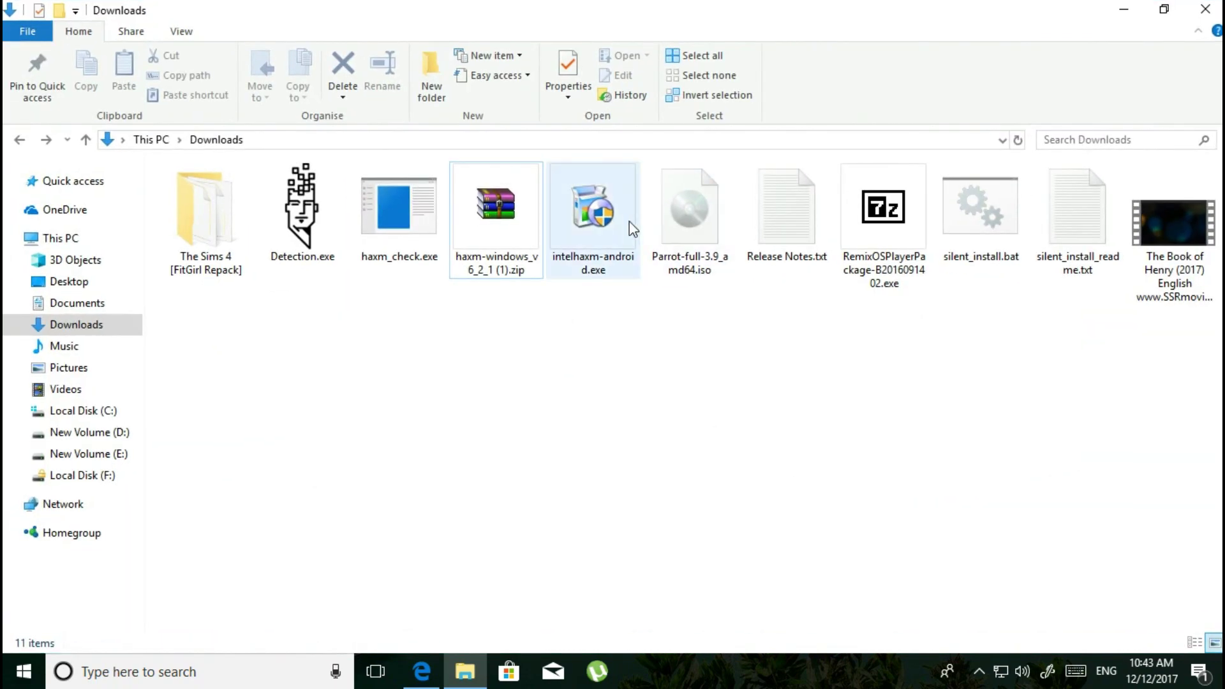
left_click(573, 238)
right_click(602, 273)
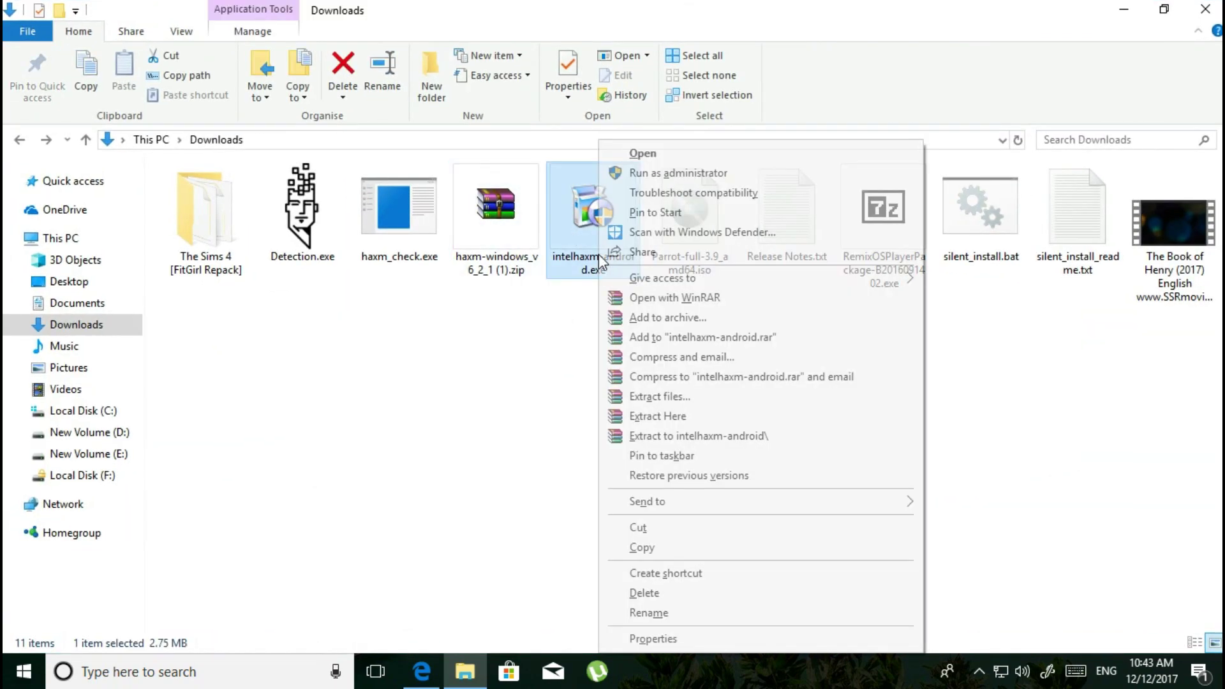
left_click(688, 176)
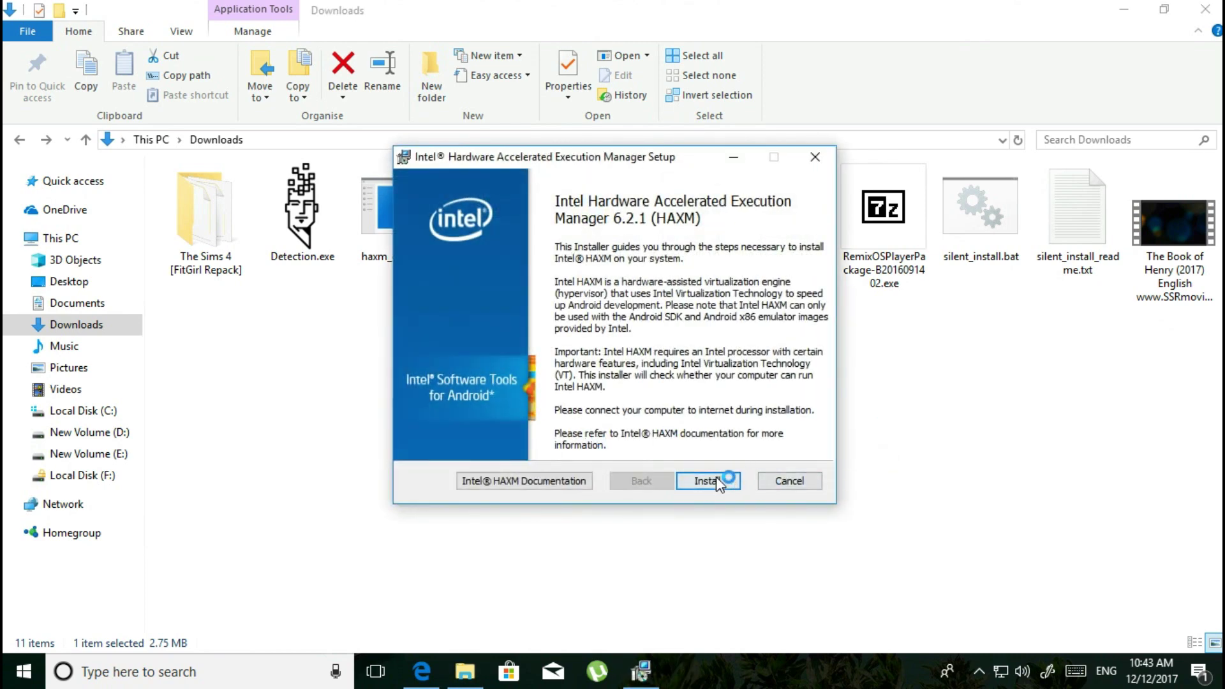
Step: Install Intel HAXM 6.2.1 and finish the wizard without launching its documentation
left_click(710, 483)
left_click_drag(585, 178, 469, 174)
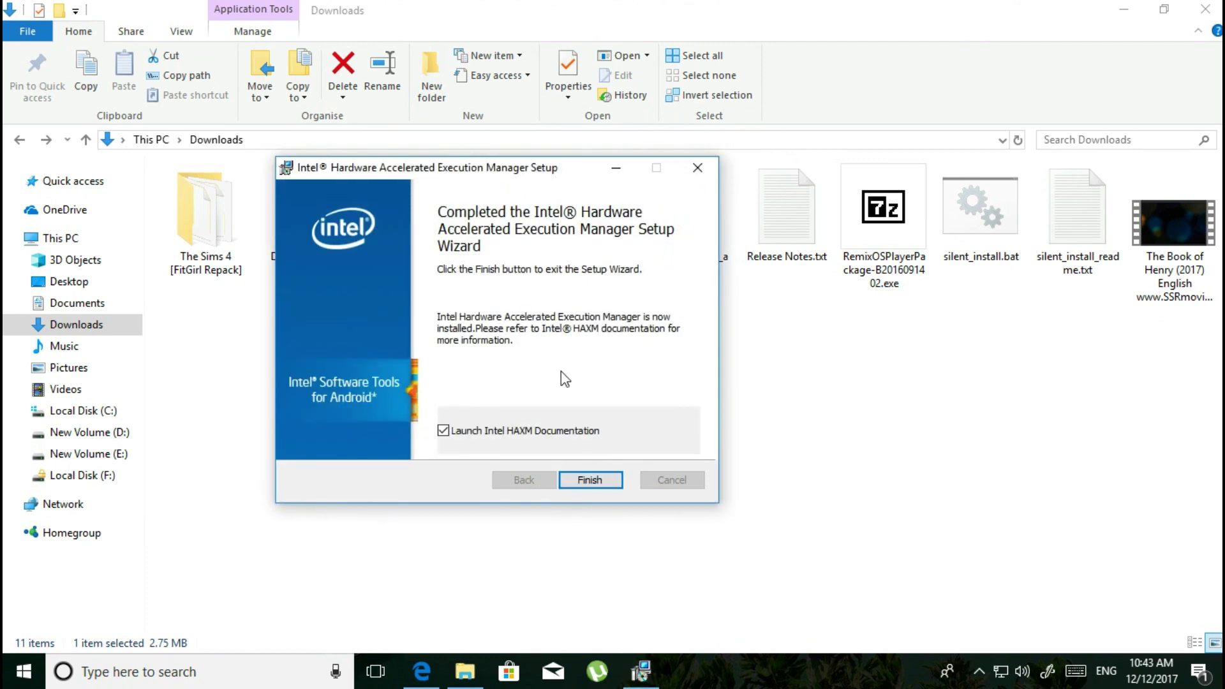
left_click(588, 481)
Step: Launch the RemixOSPlayerPackage self-extracting archive from Downloads
left_click(904, 236)
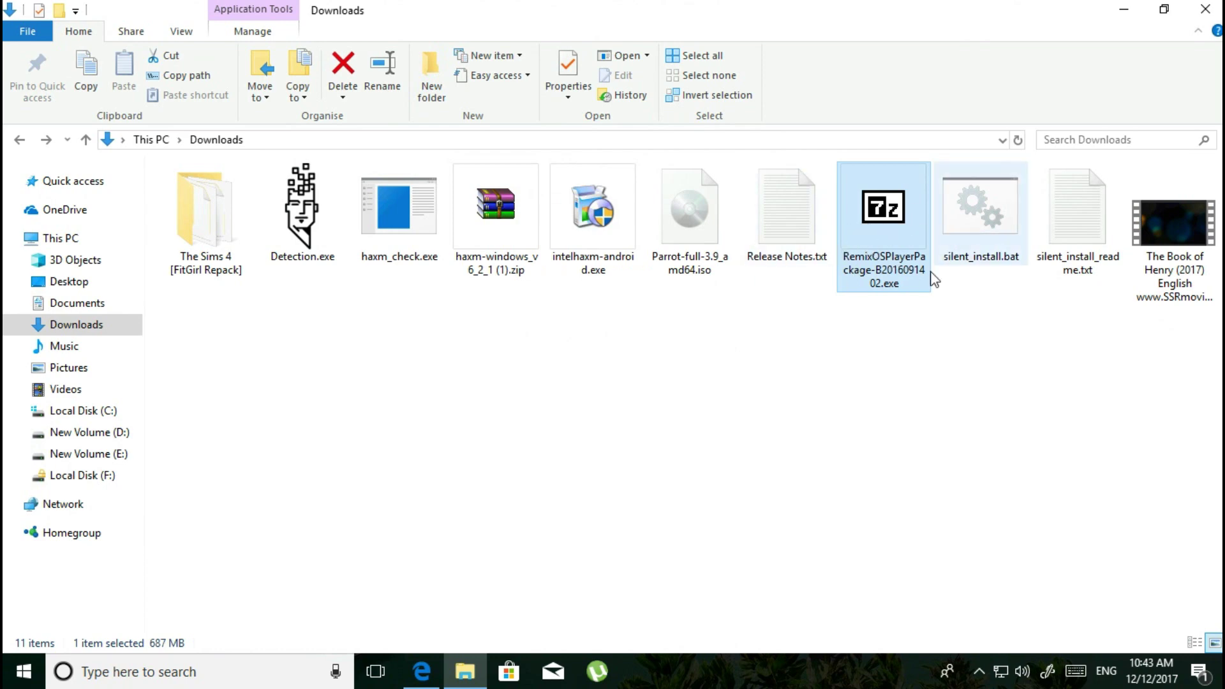
double_click(893, 234)
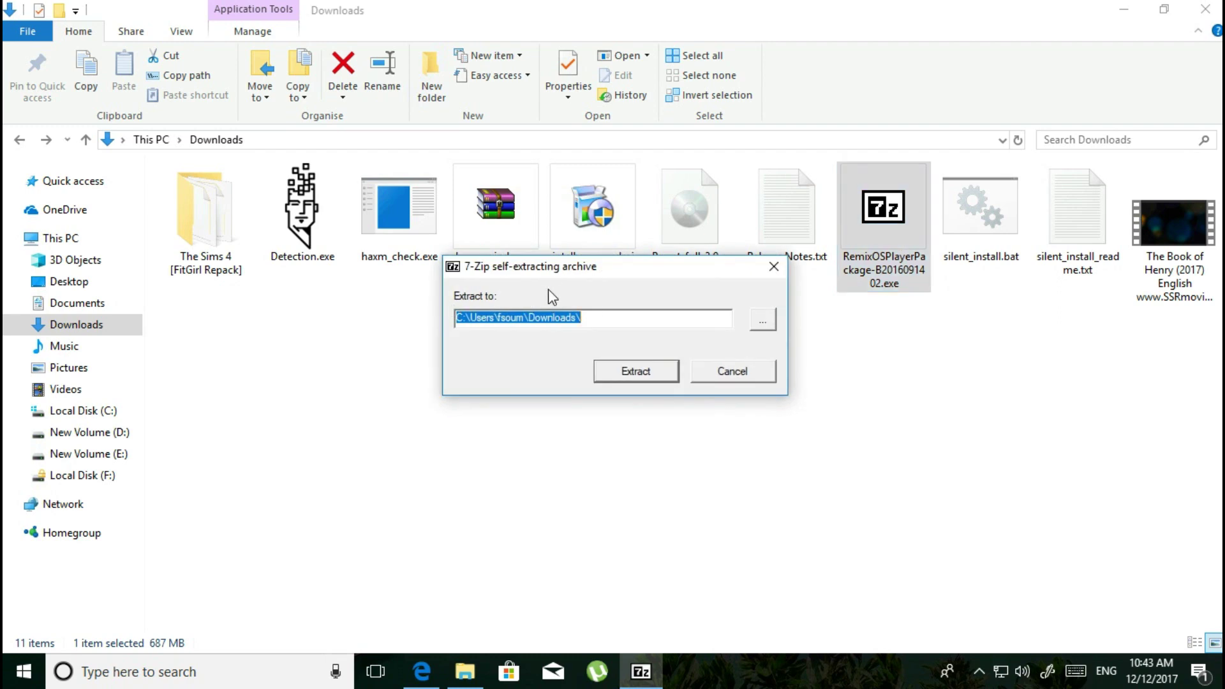
left_click_drag(538, 276, 509, 300)
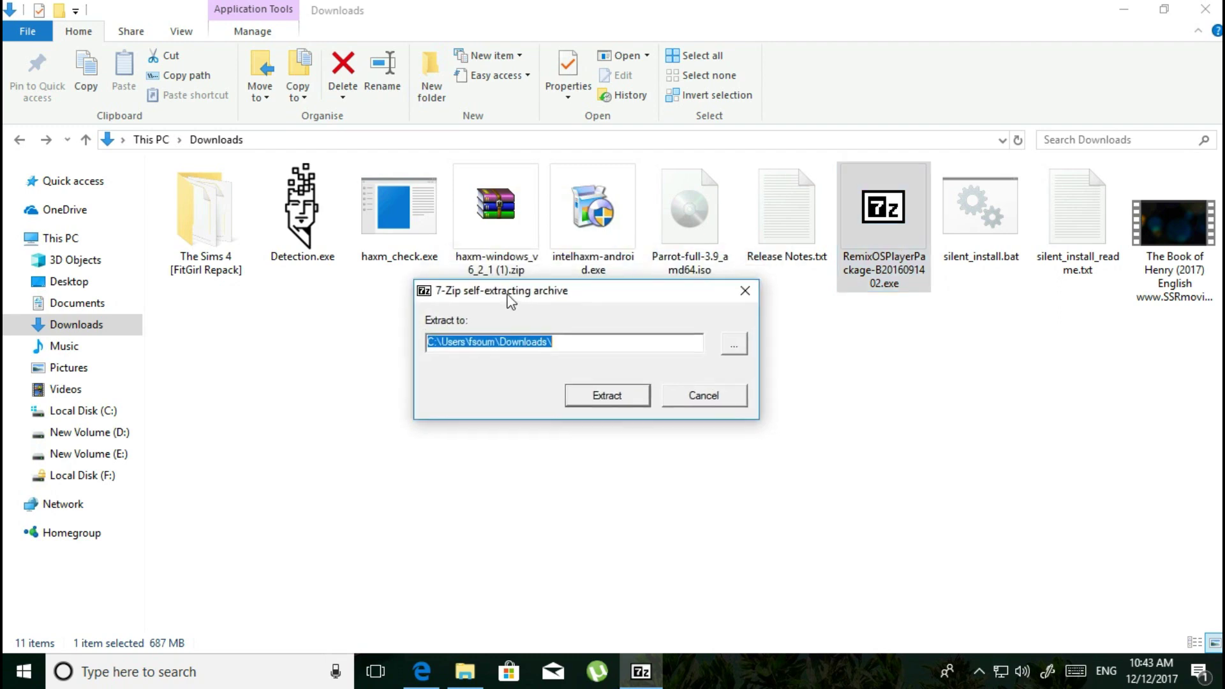
Step: Browse to New Volume (E:), then close the folder picker and 7-Zip dialog without extracting
left_click(733, 346)
scroll(639, 340, "down", 2)
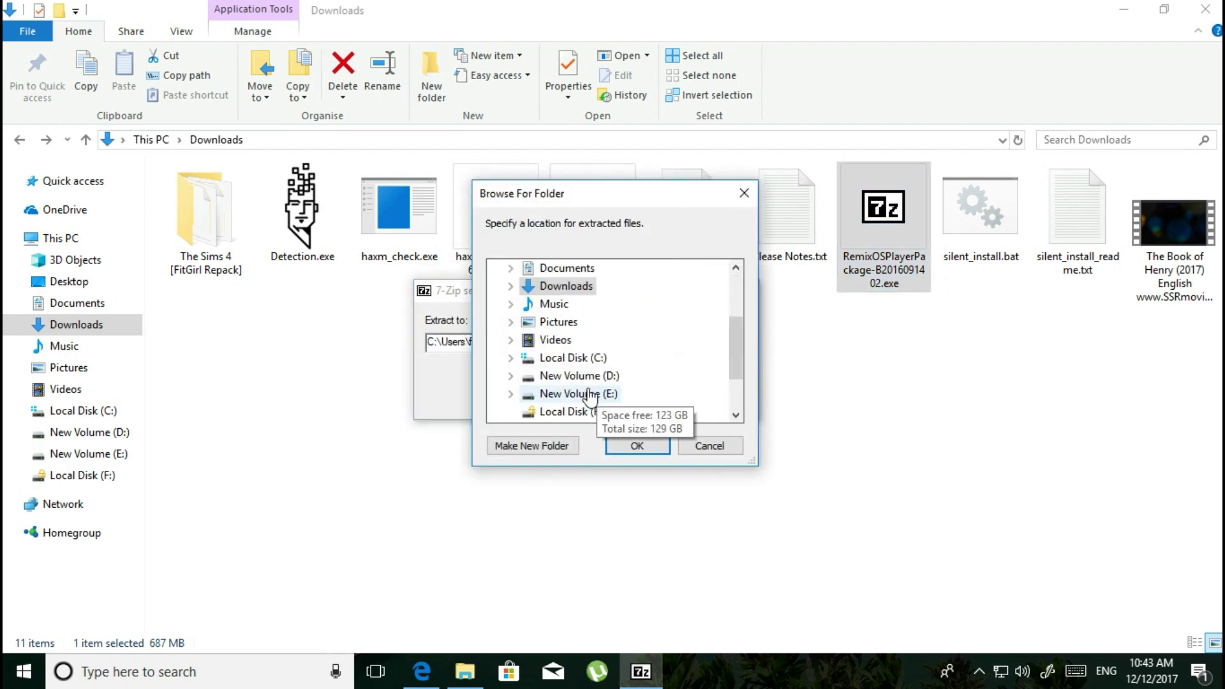
scroll(594, 401, "down", 1)
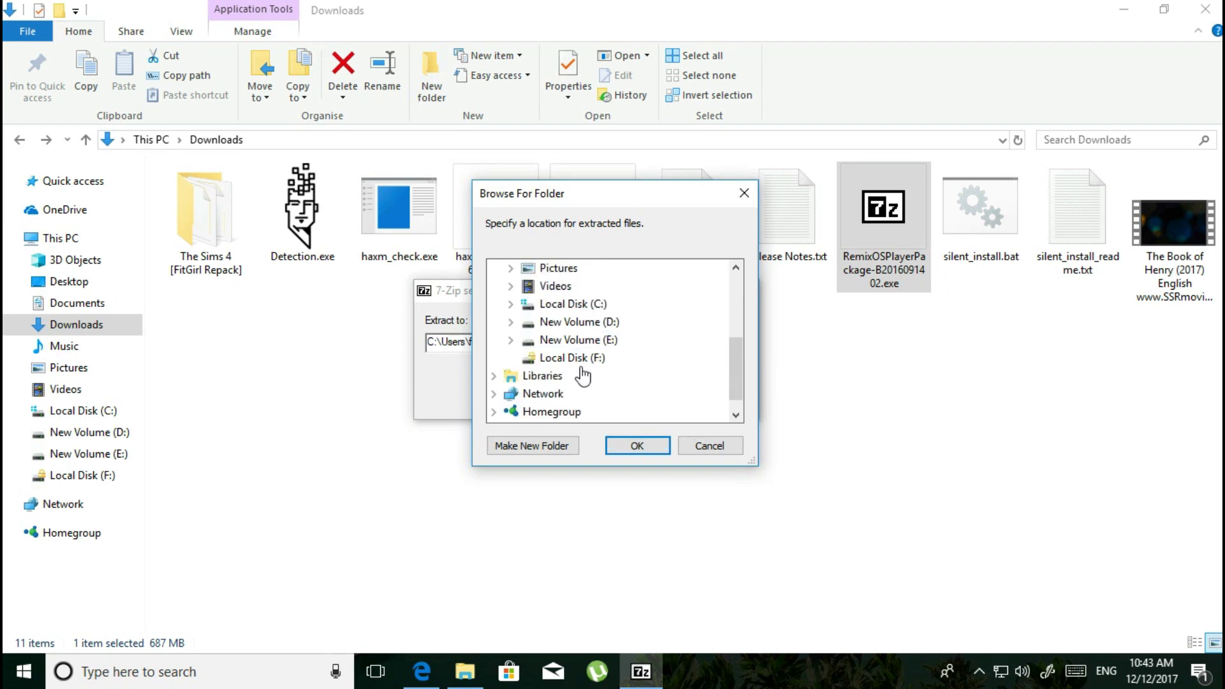
left_click(614, 341)
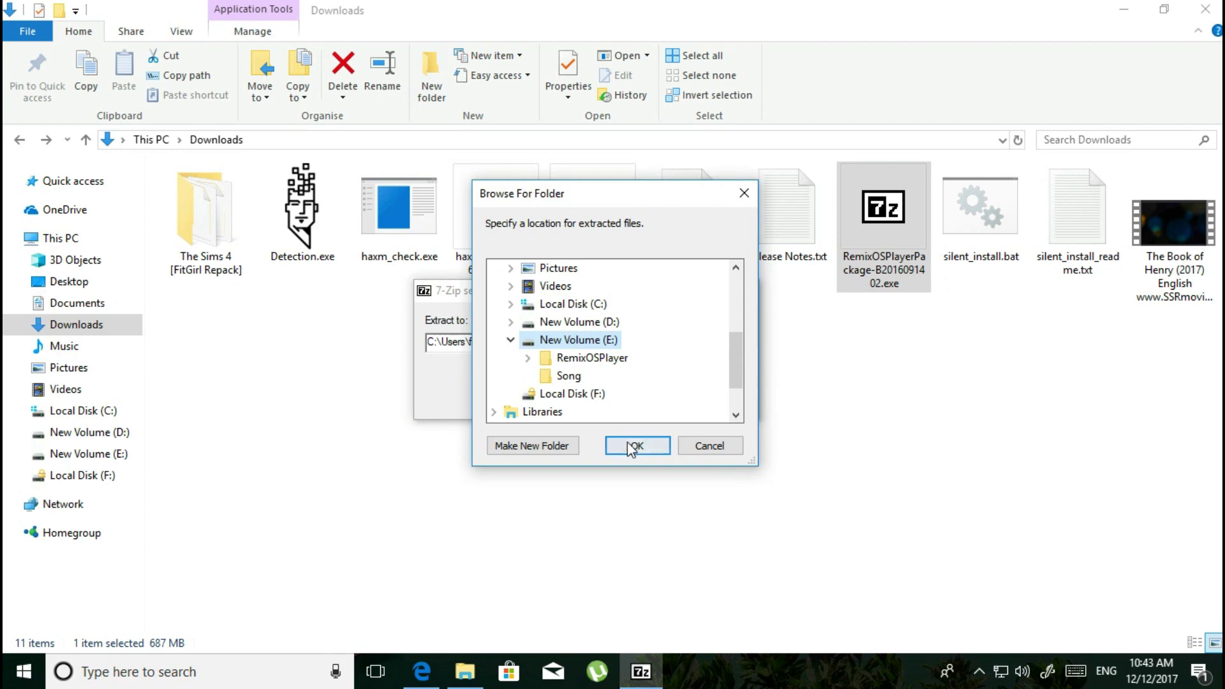
left_click(744, 193)
left_click(753, 292)
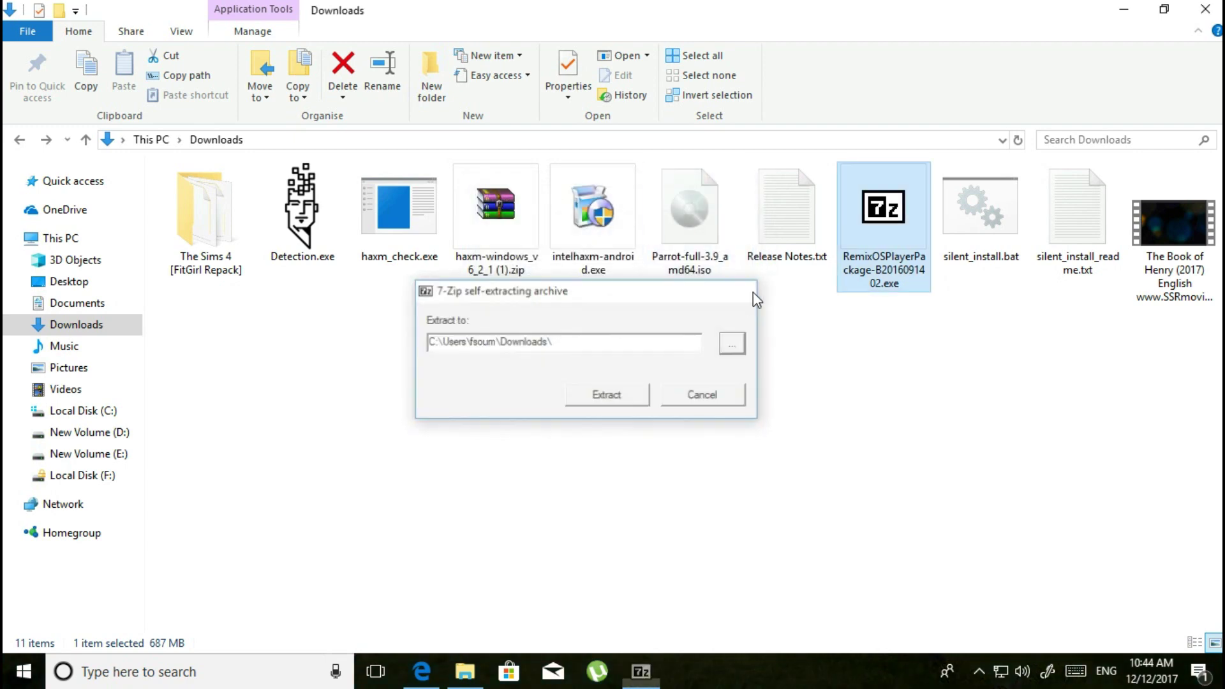
Step: Open E:\RemixOSPlayer and launch RemixOSPlayer.exe, triggering the .NET Framework 3.5 prompt
left_click(90, 454)
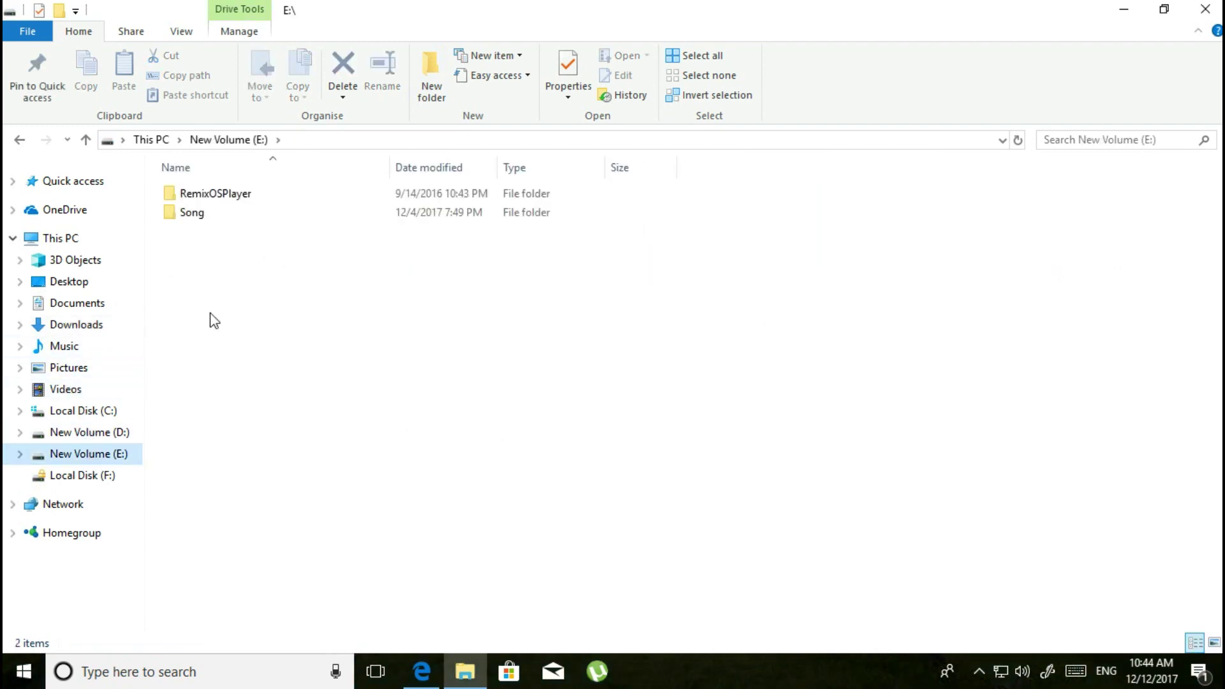
left_click(209, 199)
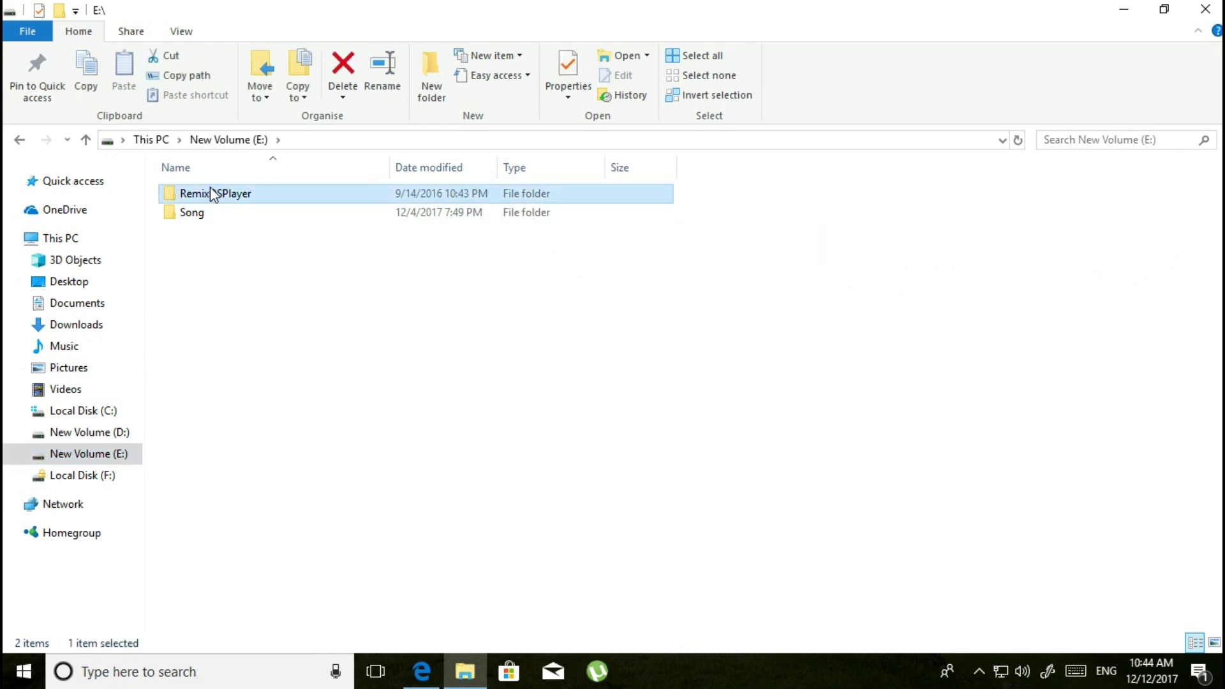
left_click(212, 193)
double_click(305, 196)
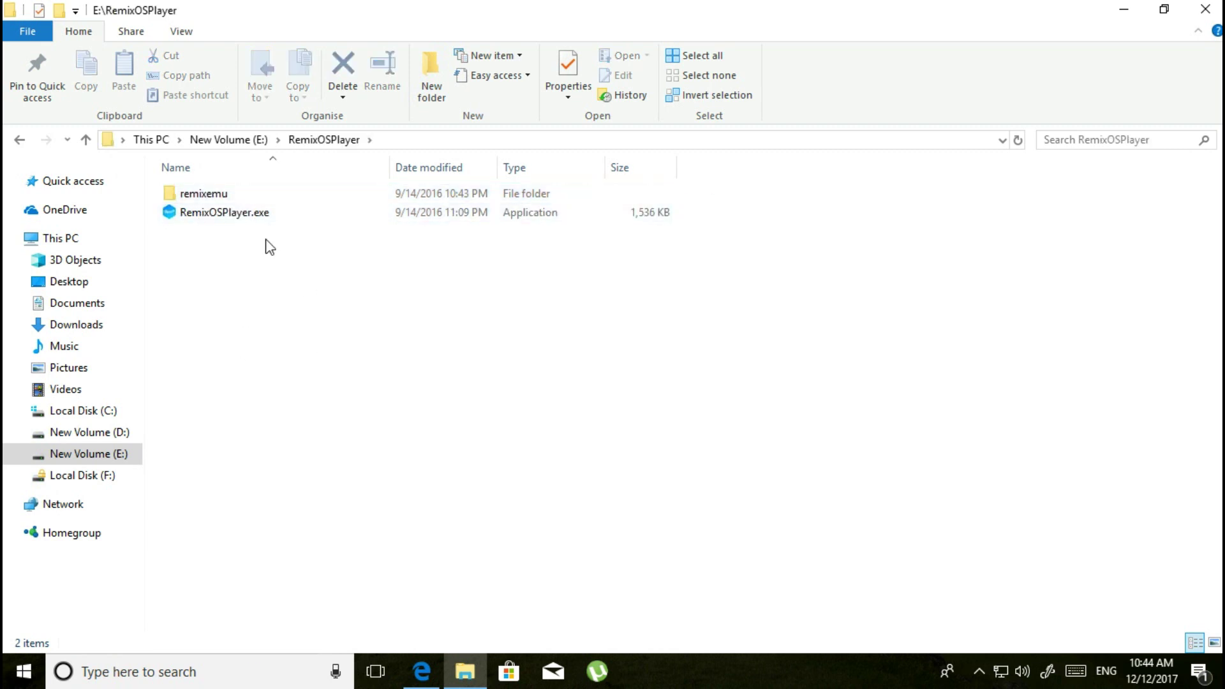
left_click(214, 217)
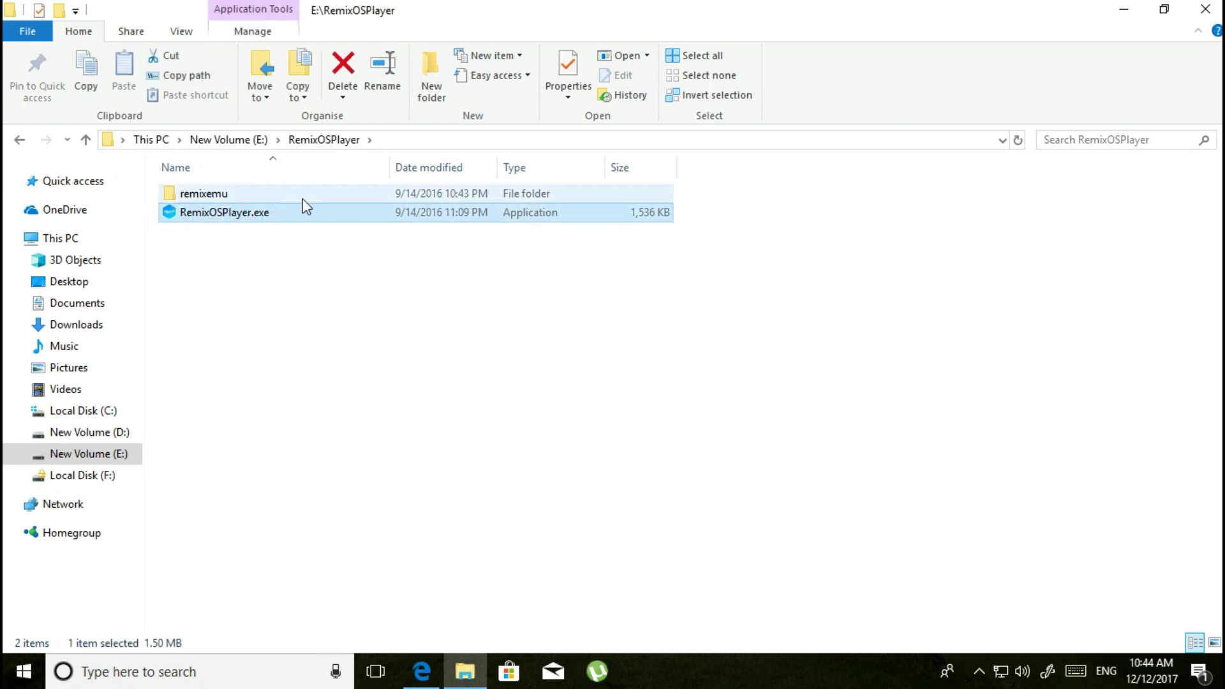
double_click(225, 216)
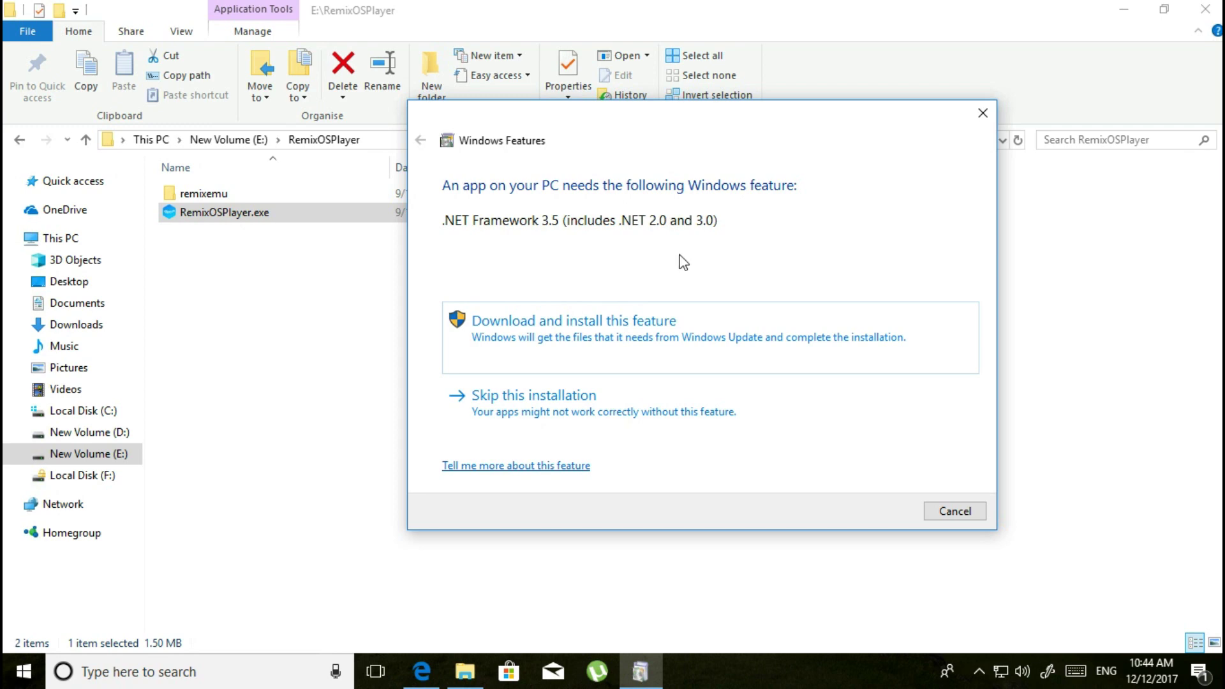
Step: Move the .NET Framework 3.5 Windows Features prompt to the left
left_click_drag(543, 111, 465, 74)
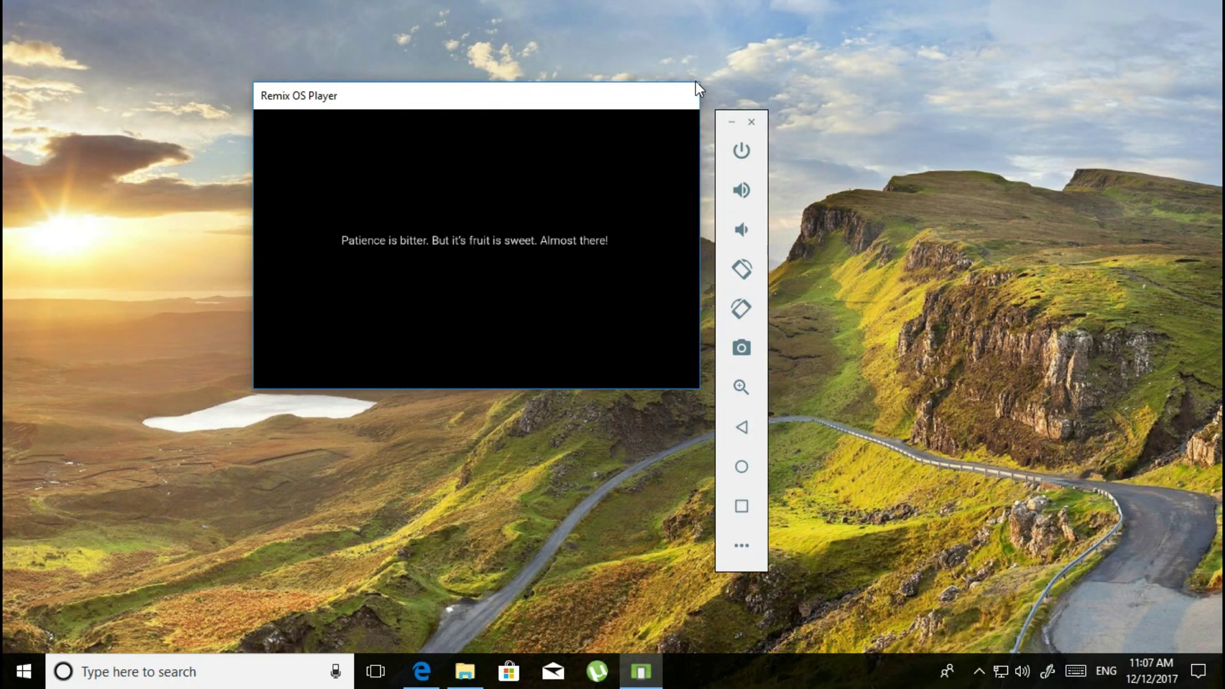
Step: Enlarge the Remix OS Player window and move it toward the top-left while Remix OS boots
left_click_drag(696, 79, 812, 8)
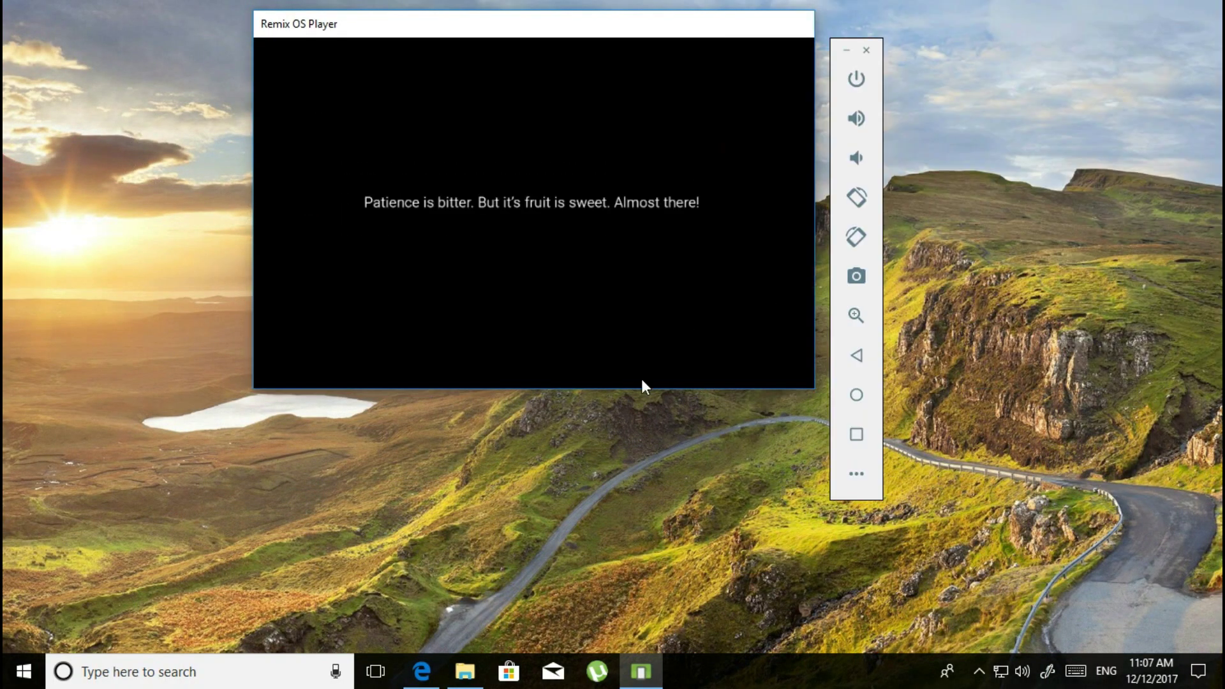
left_click_drag(569, 34, 587, 268)
left_click_drag(783, 254, 1002, 53)
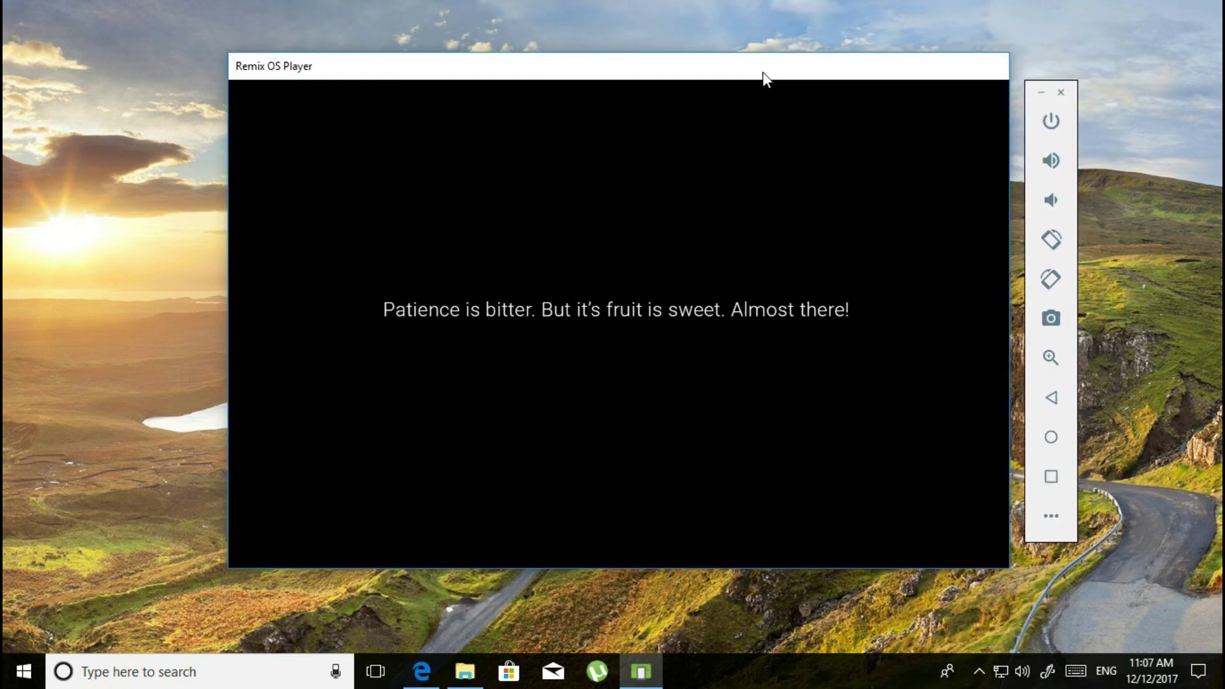
left_click_drag(703, 68, 658, 58)
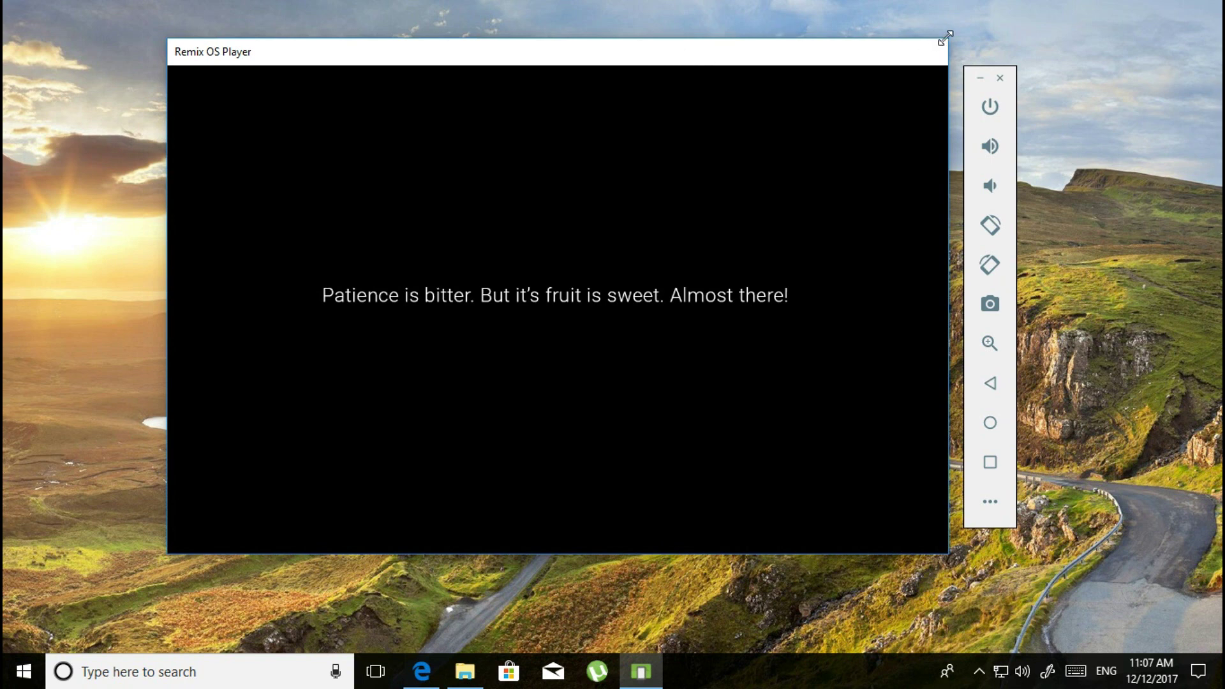
left_click_drag(946, 38, 1166, 25)
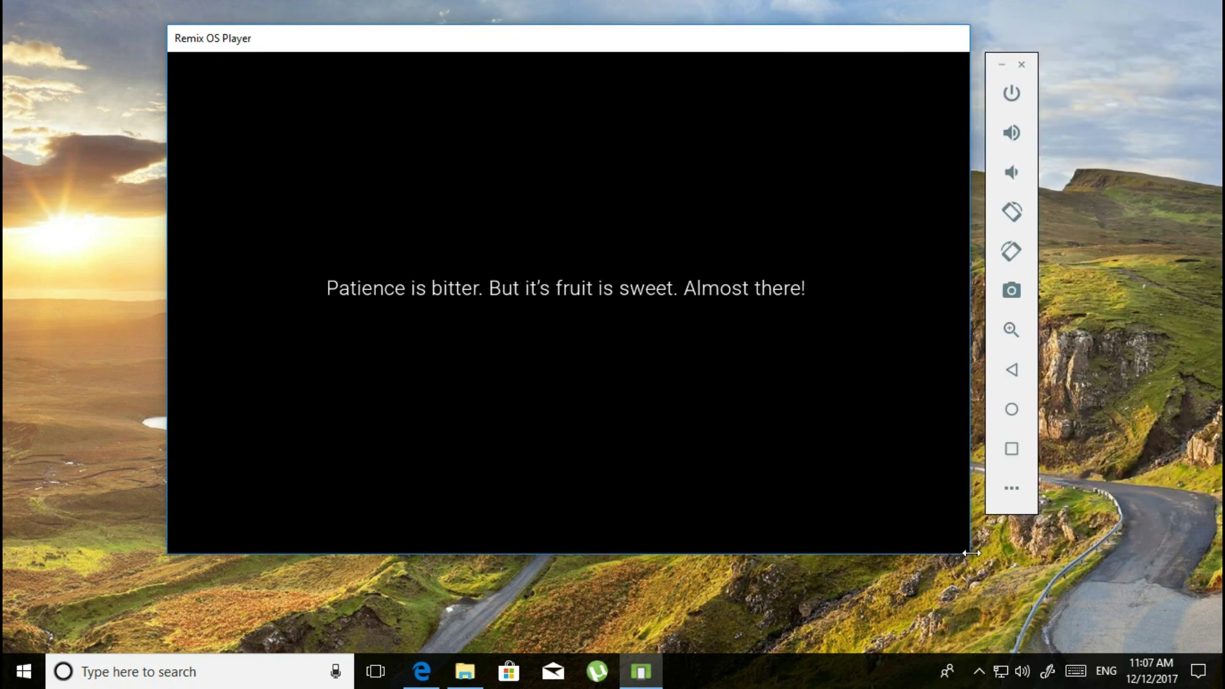
left_click_drag(967, 558, 1061, 615)
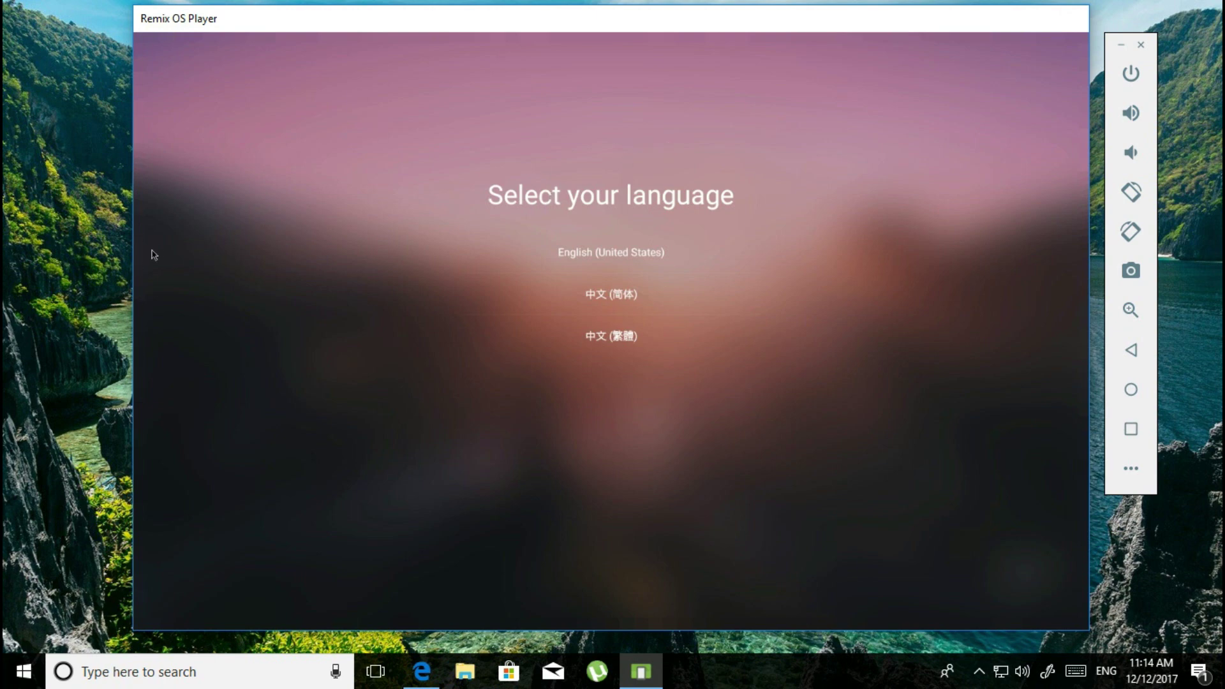
Step: Choose English (United States) and agree to the Remix OS user agreement
left_click(571, 255)
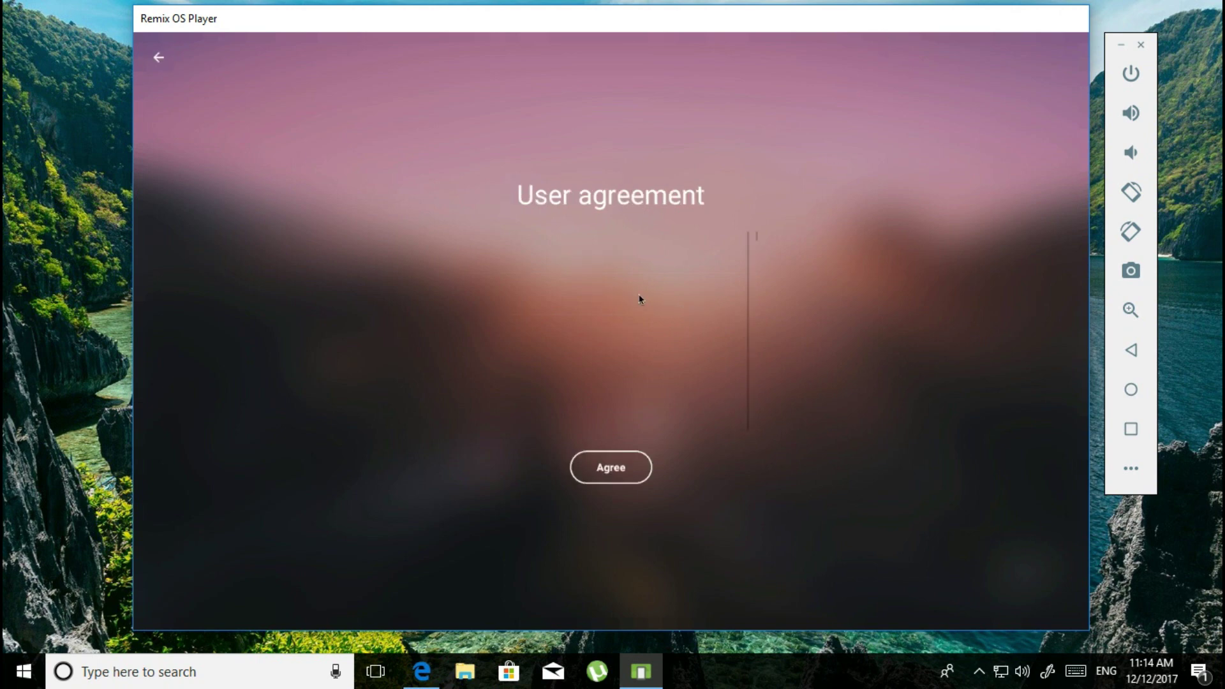
scroll(607, 477, "down", 5)
left_click(608, 477)
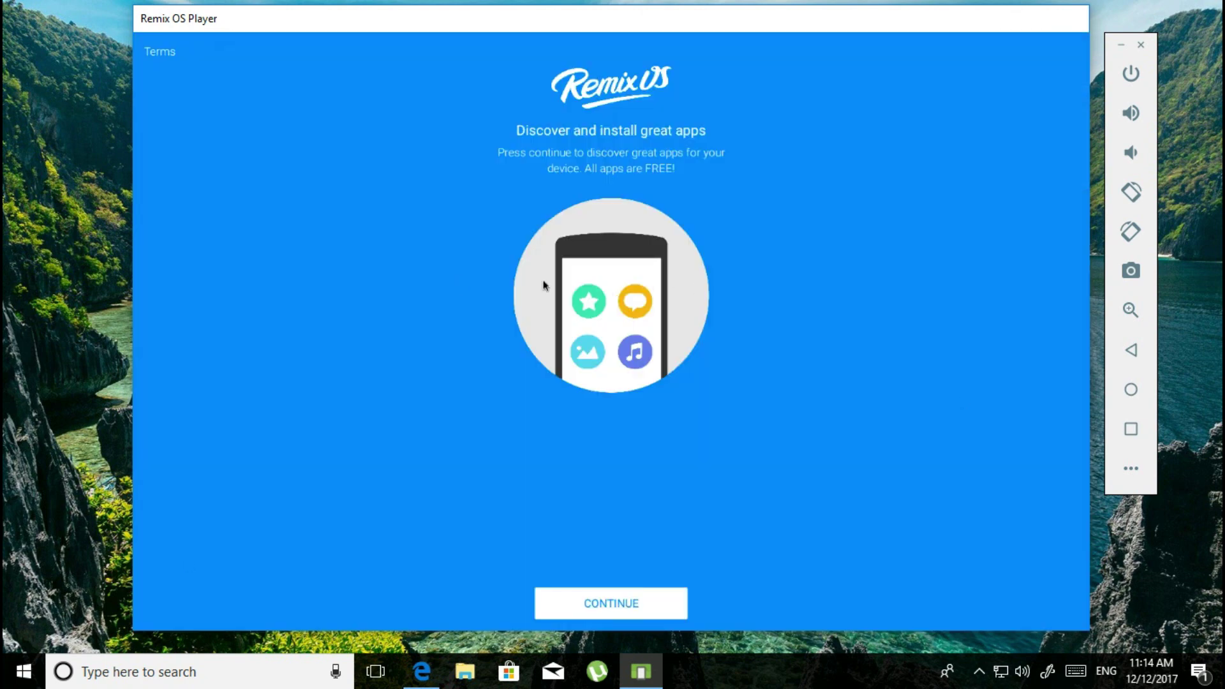
Step: Select Snapchat, Twitter and ZEDGE from the suggested apps to install
left_click(630, 603)
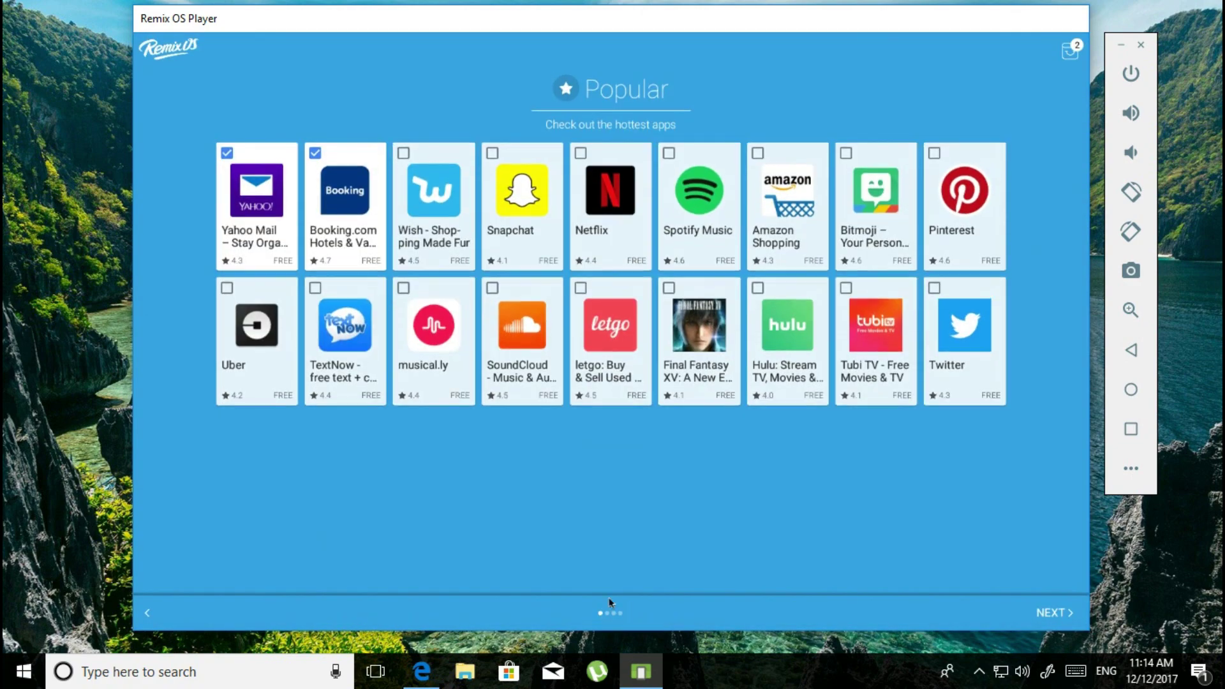
left_click(490, 181)
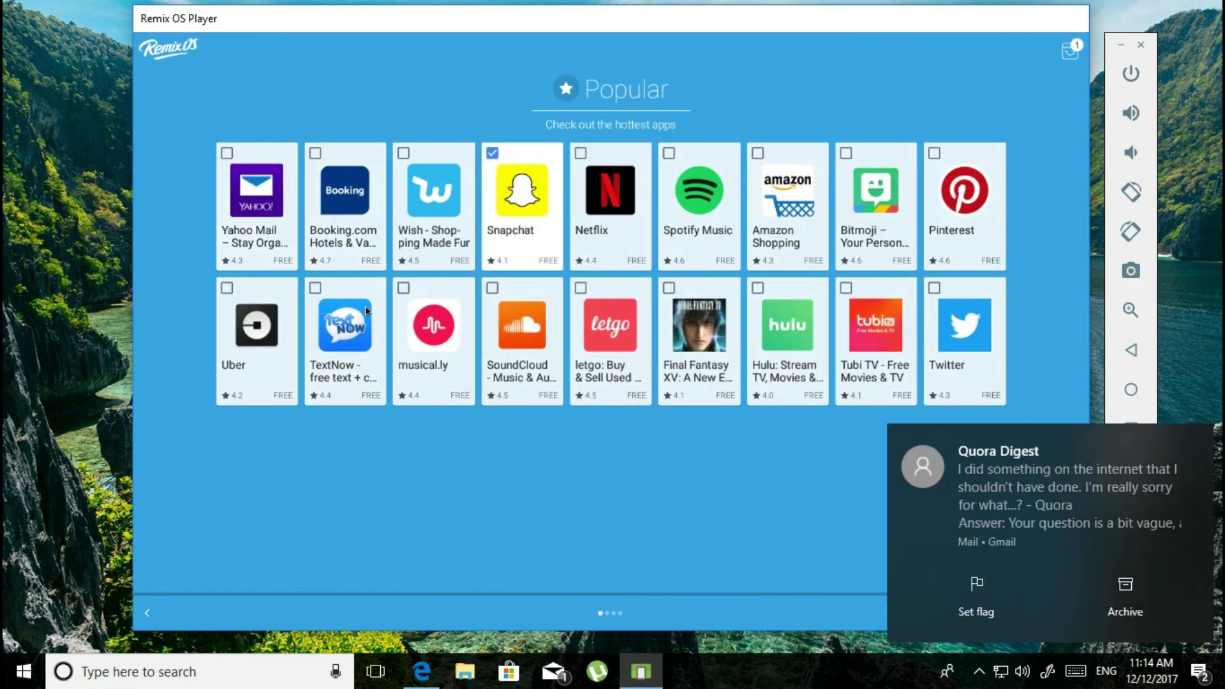
left_click(952, 319)
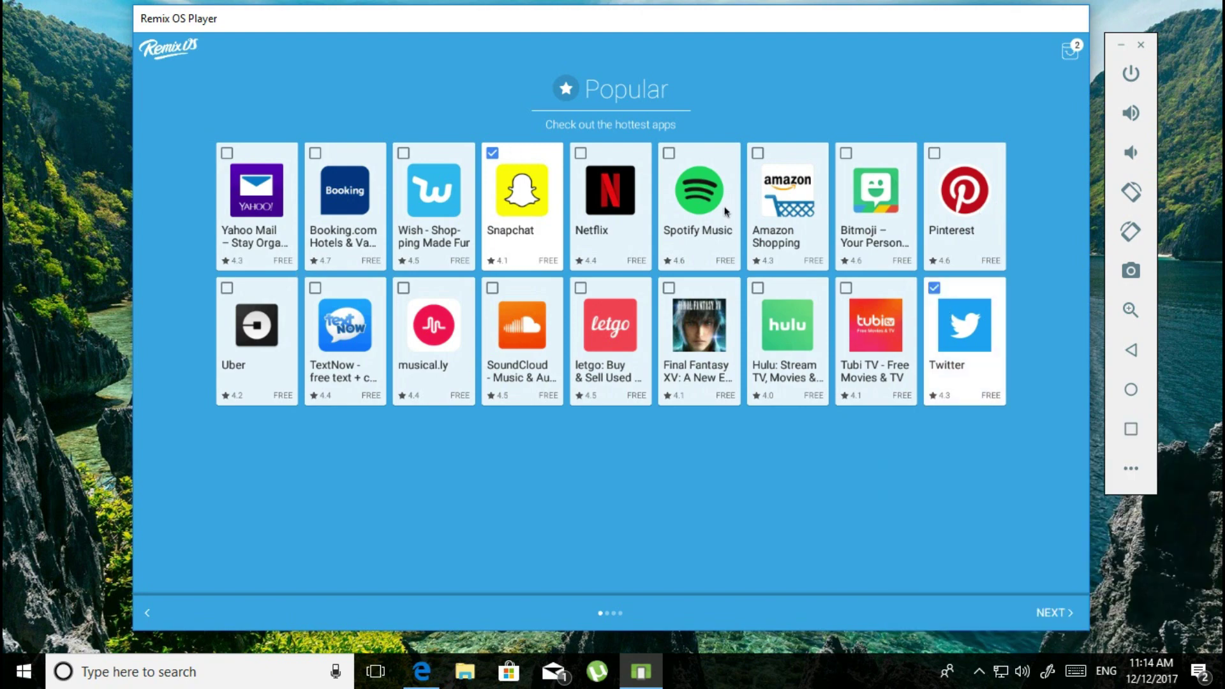
left_click(1051, 613)
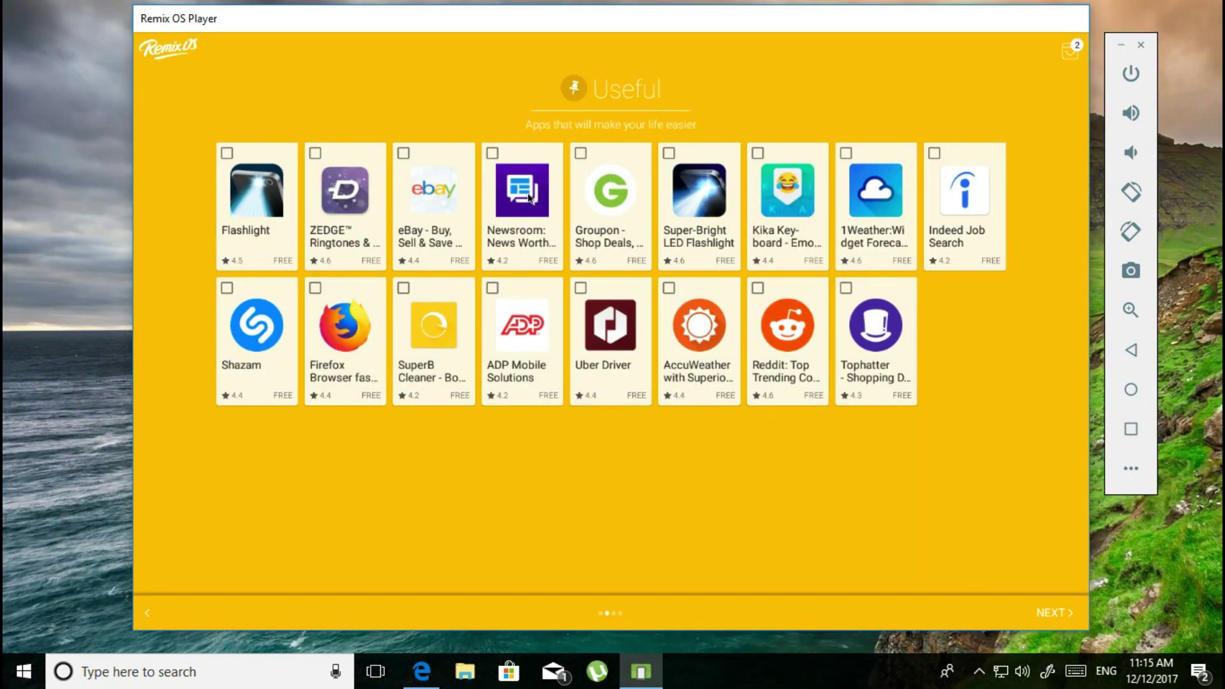
left_click(308, 158)
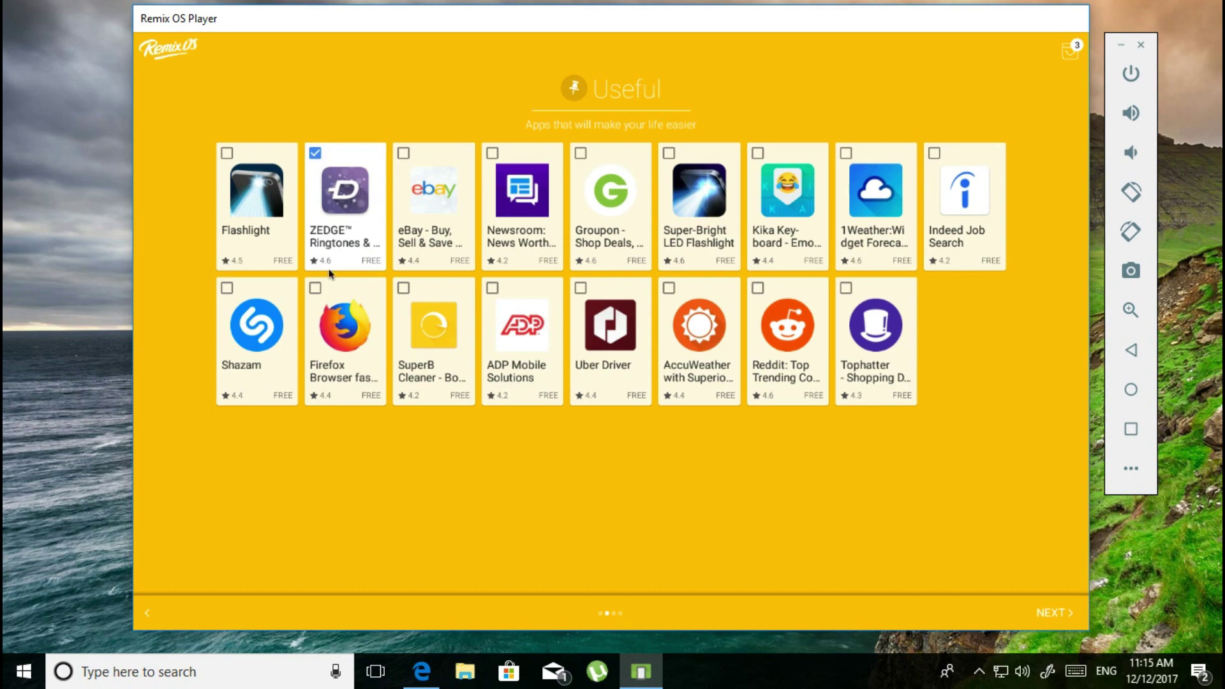
Step: Add My Talking Angela, install all four apps, finish setup and activate Google Play services
left_click(1040, 611)
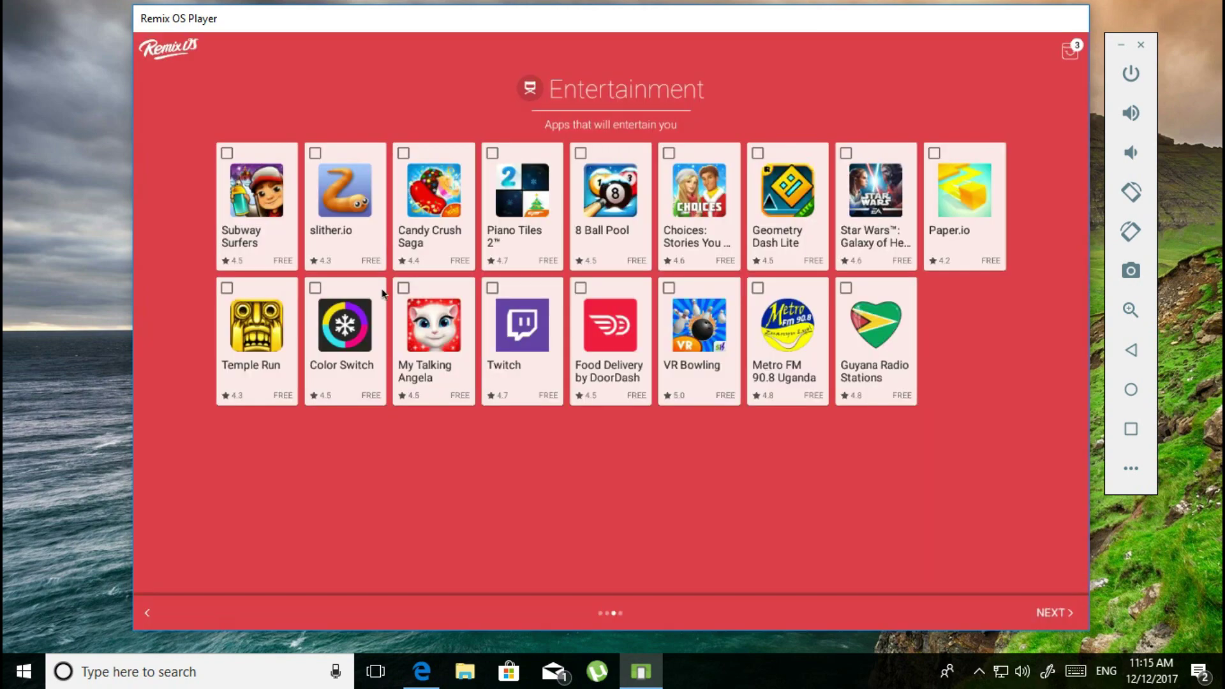
left_click(403, 288)
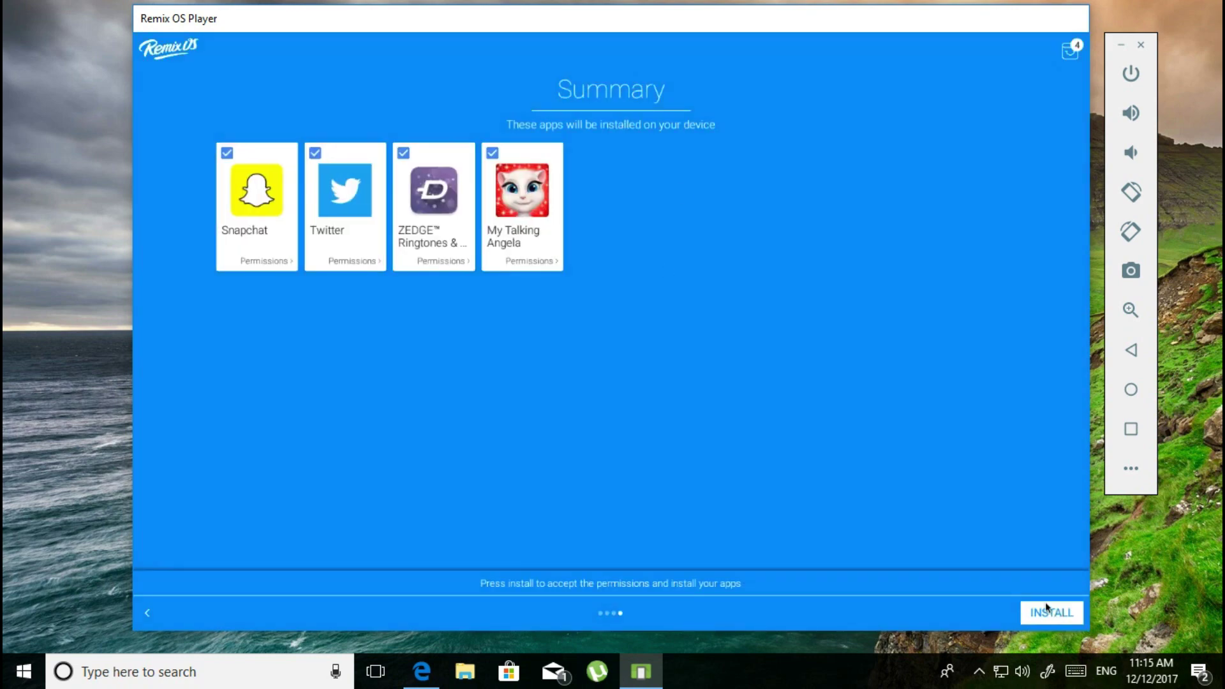
left_click(1047, 612)
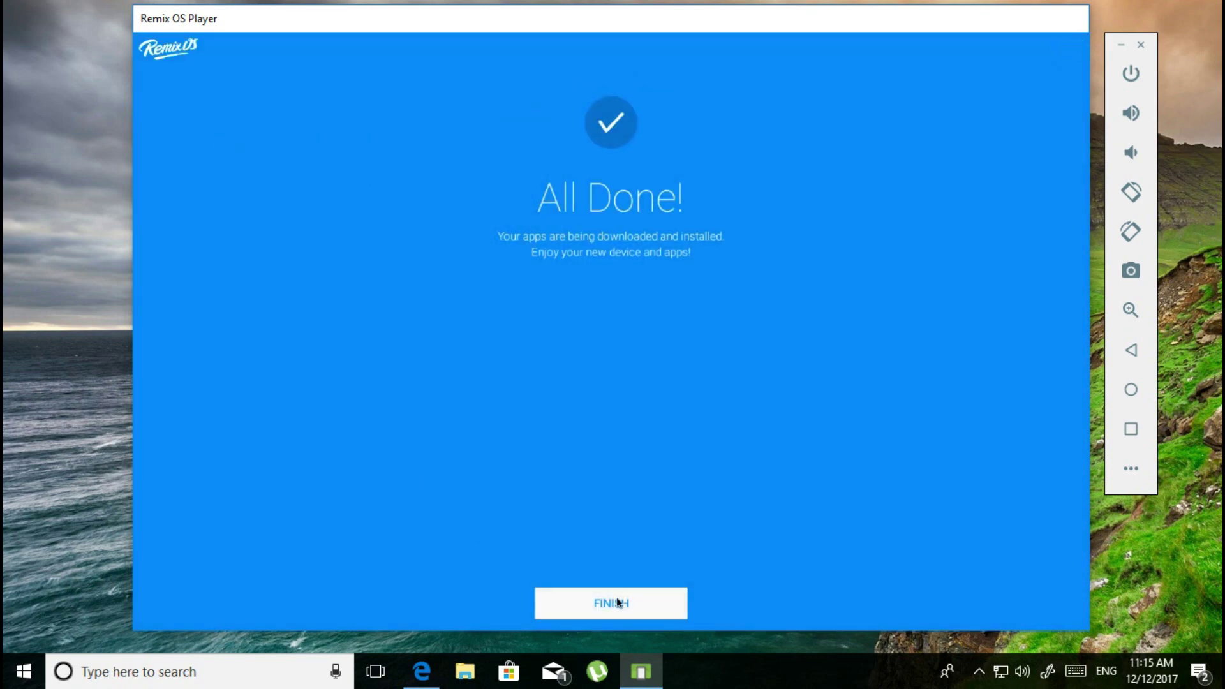
left_click(617, 603)
left_click(636, 484)
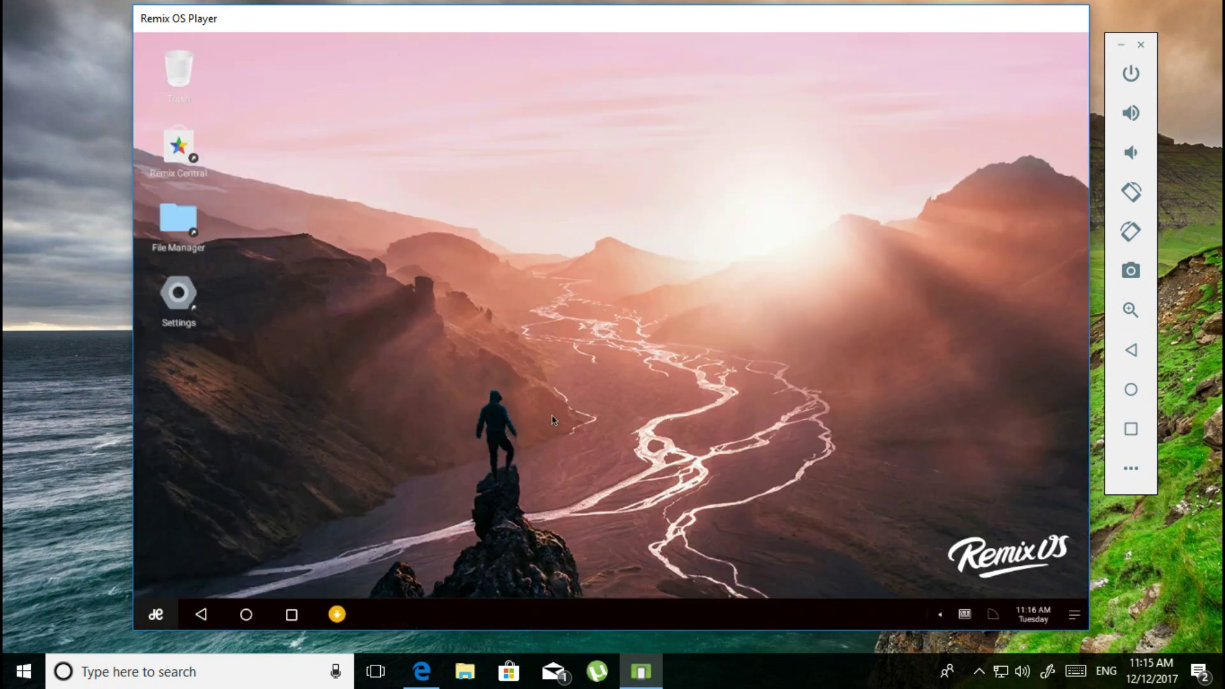
Step: Launch the Play Store from the Remix OS app drawer
left_click(148, 616)
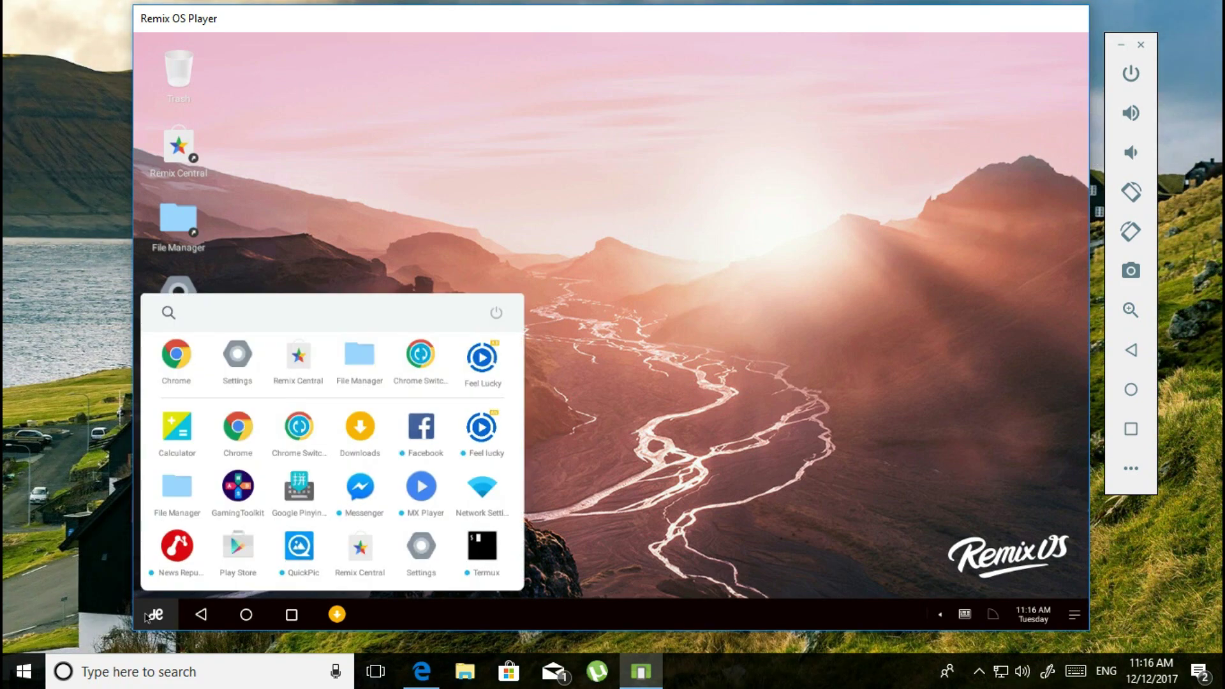
left_click(254, 553)
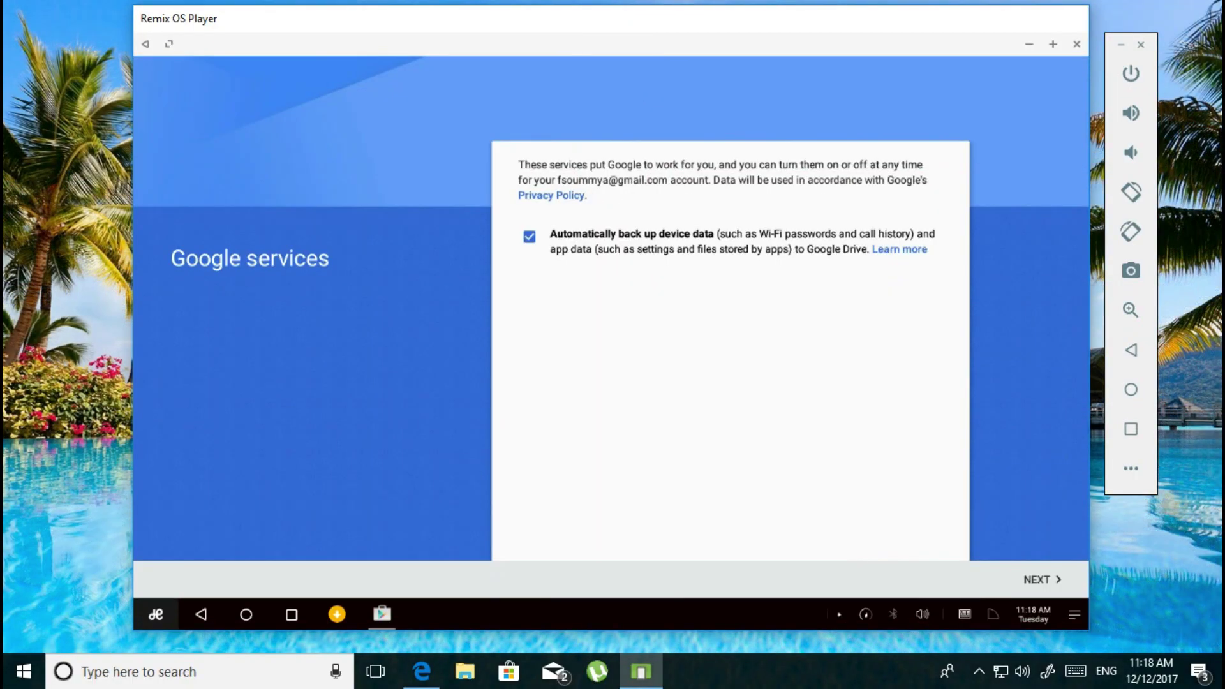
Step: Turn off automatic device backup, continue past Google services, and browse the store home
left_click(629, 240)
left_click(1041, 580)
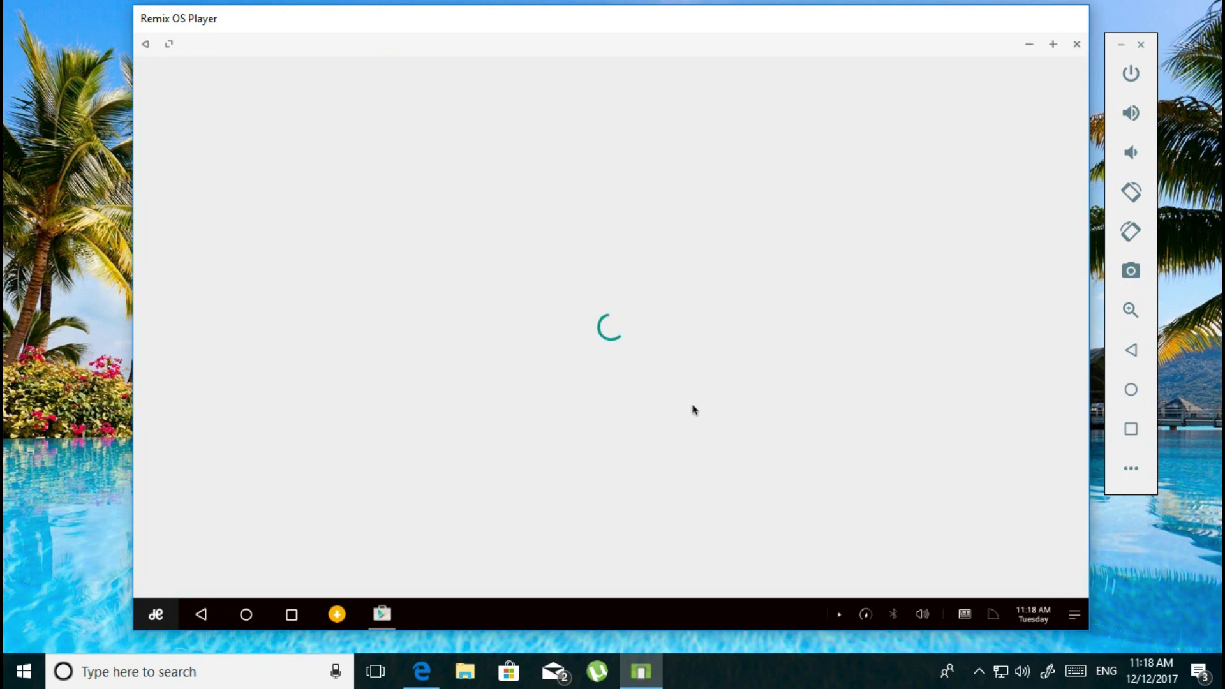
scroll(596, 329, "down", 5)
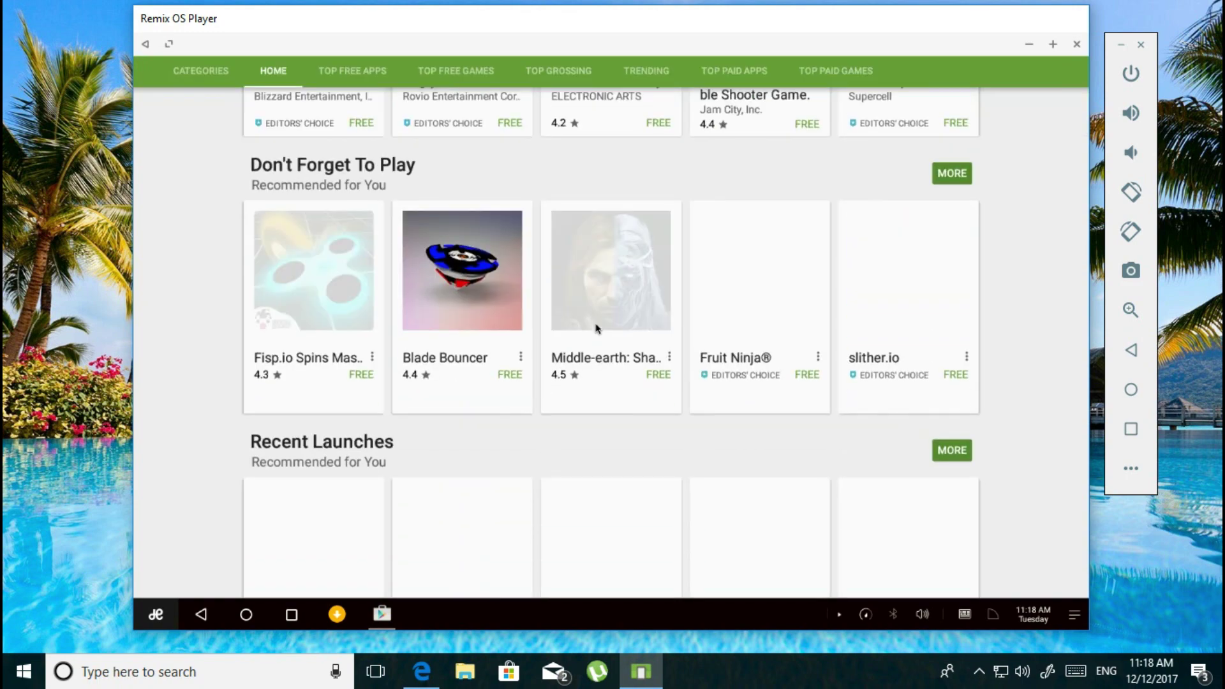
scroll(613, 307, "up", 5)
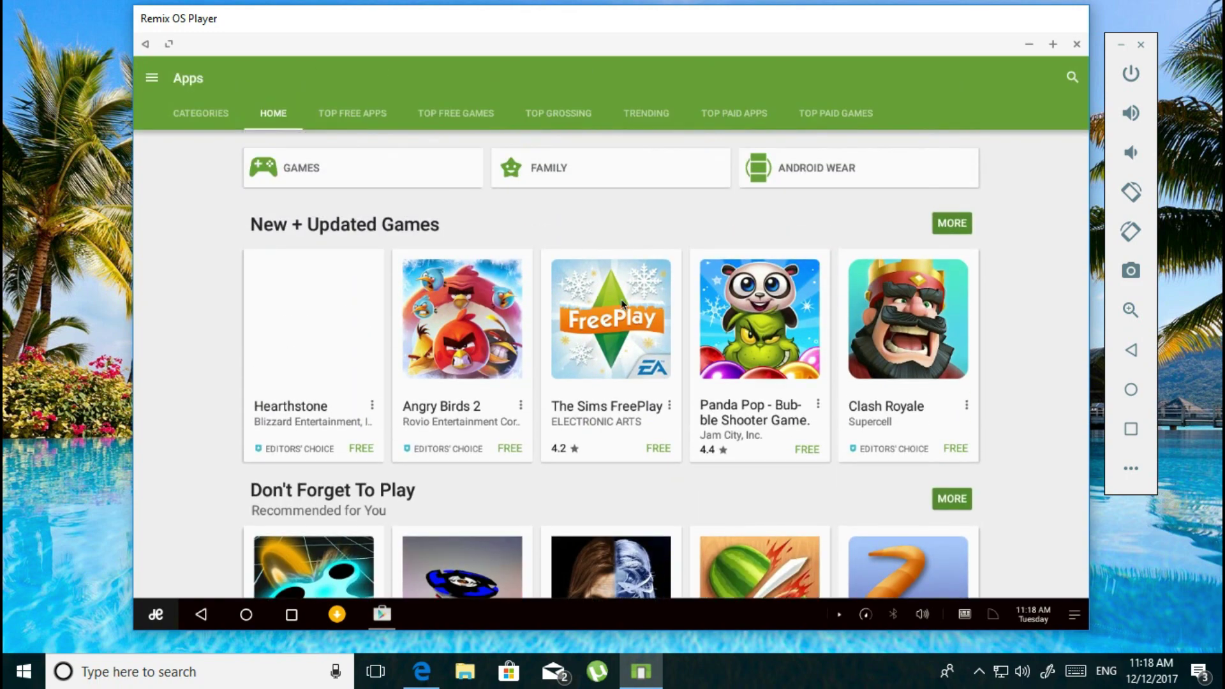
scroll(617, 305, "down", 5)
scroll(619, 307, "up", 5)
scroll(702, 300, "down", 5)
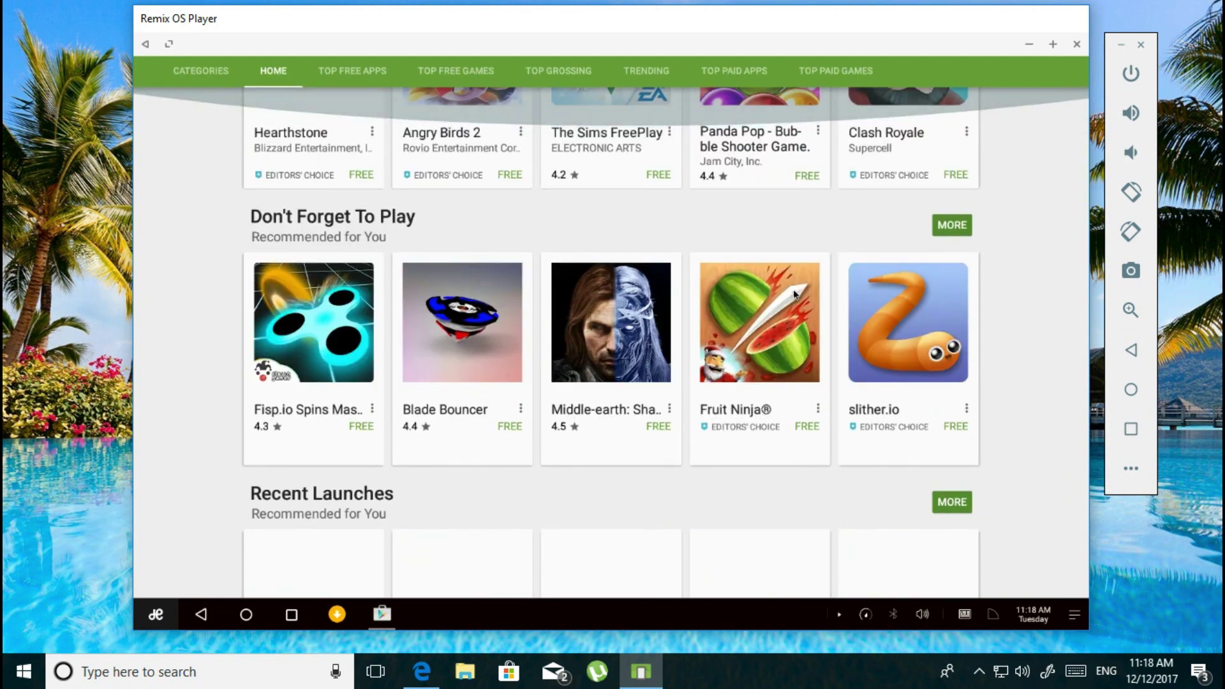
scroll(347, 189, "up", 5)
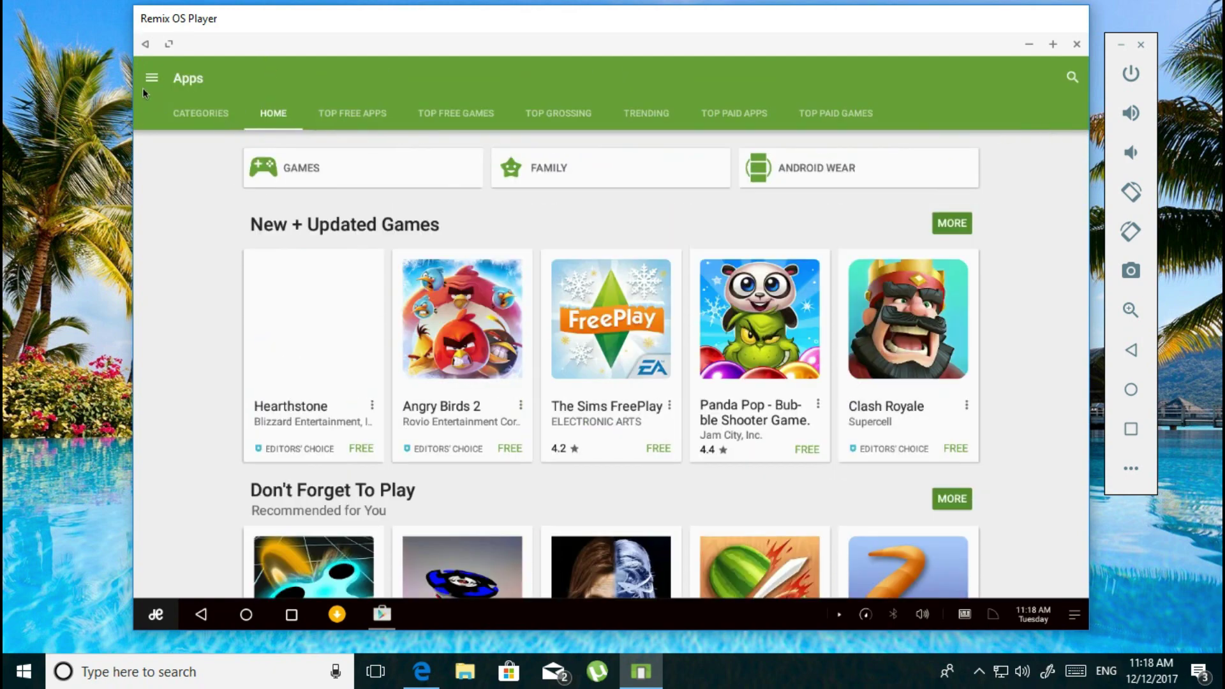
Step: Open and close the Play Store navigation drawer twice, then scroll the Apps home page
left_click(152, 79)
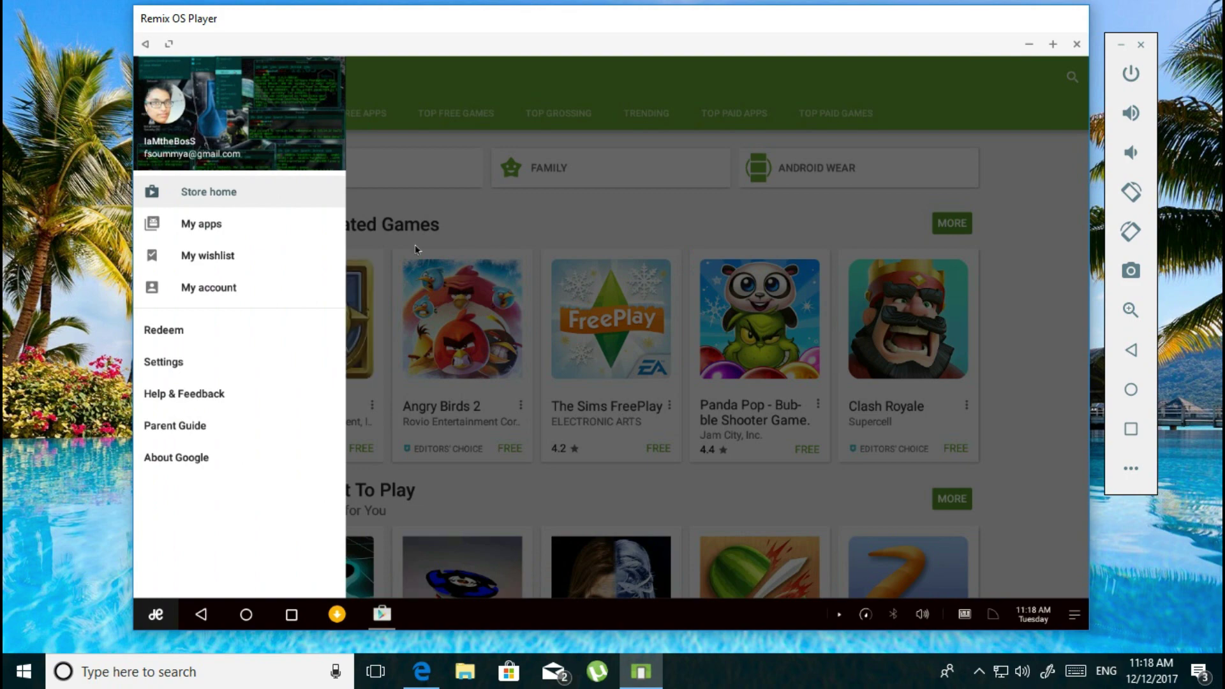
left_click(415, 251)
left_click(152, 79)
left_click(539, 155)
scroll(607, 301, "down", 5)
scroll(638, 402, "down", 2)
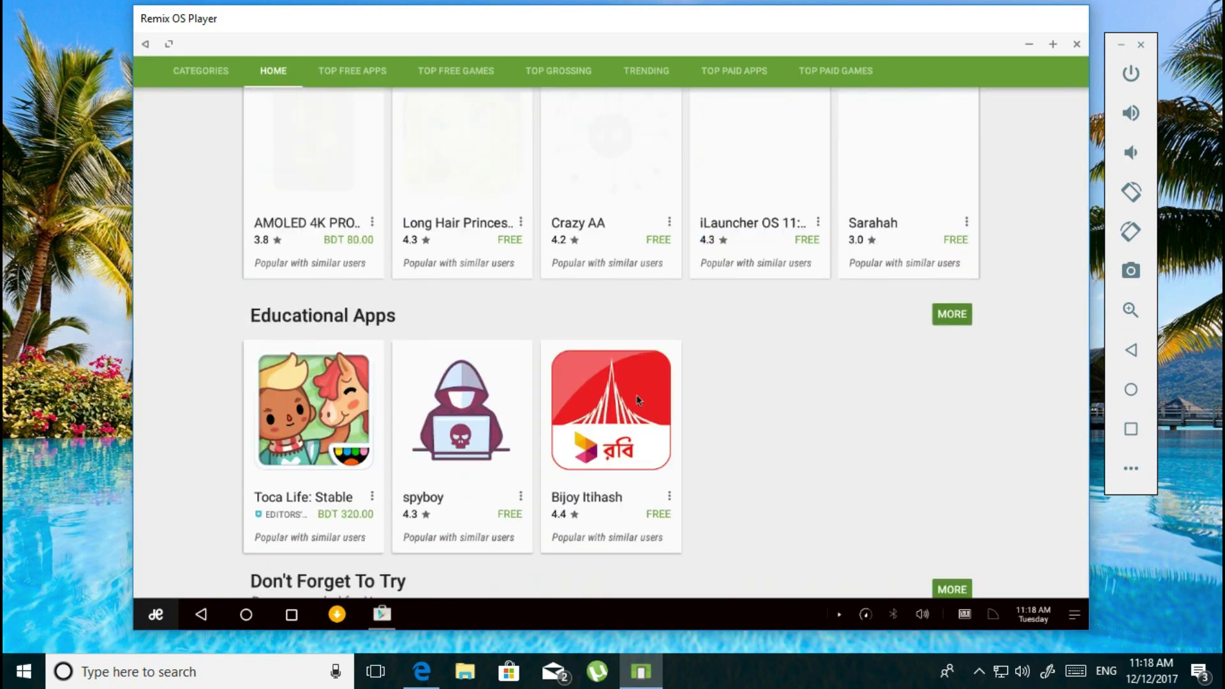
scroll(634, 396, "up", 8)
scroll(634, 392, "up", 2)
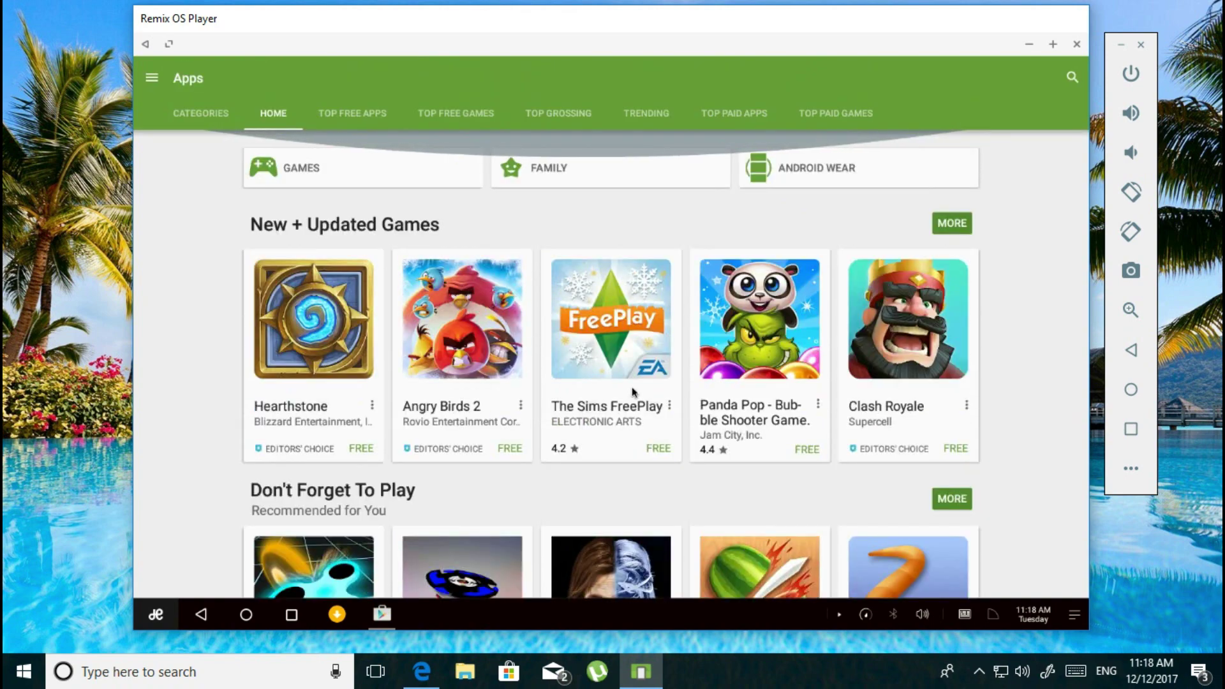
Step: Install Angry Birds 2, accepting the Android 6.0 notice and the large Wi-Fi-only download
left_click(481, 328)
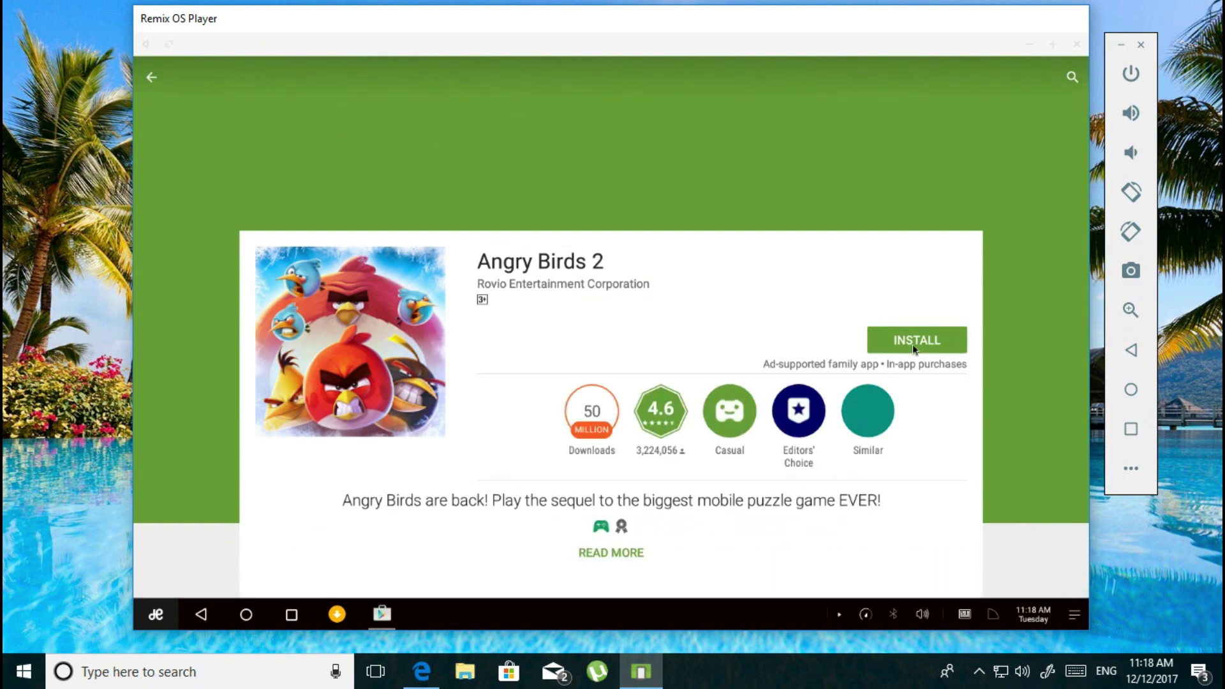
left_click(912, 341)
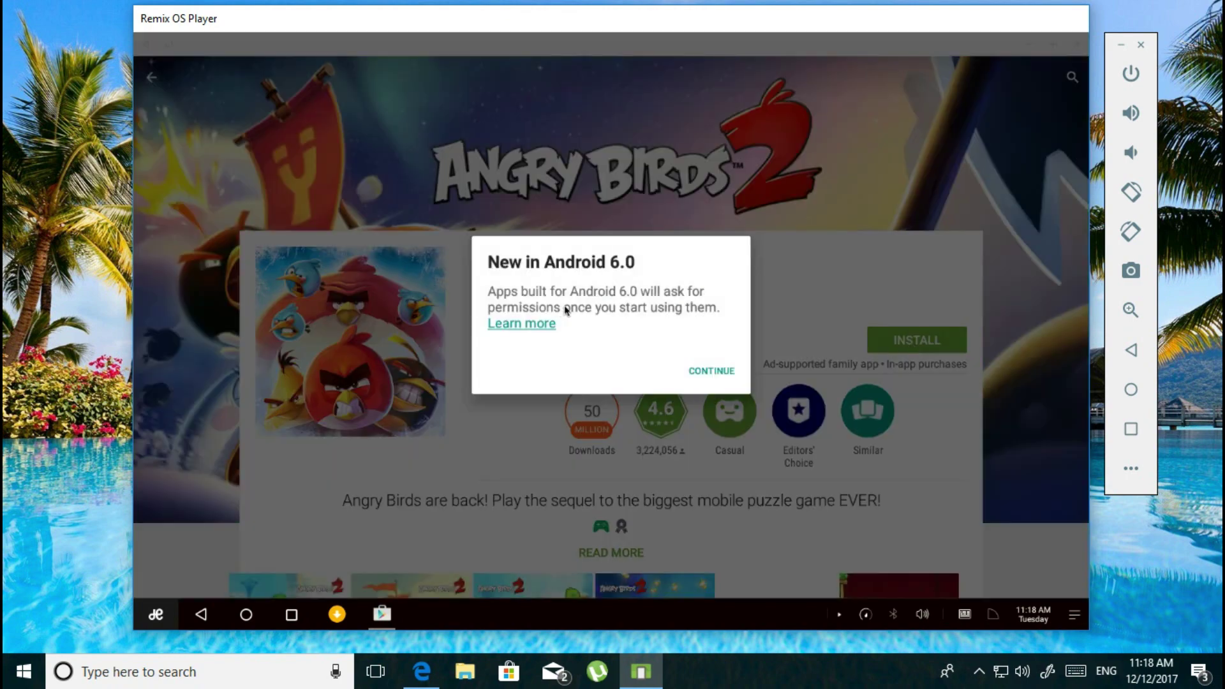
left_click(712, 370)
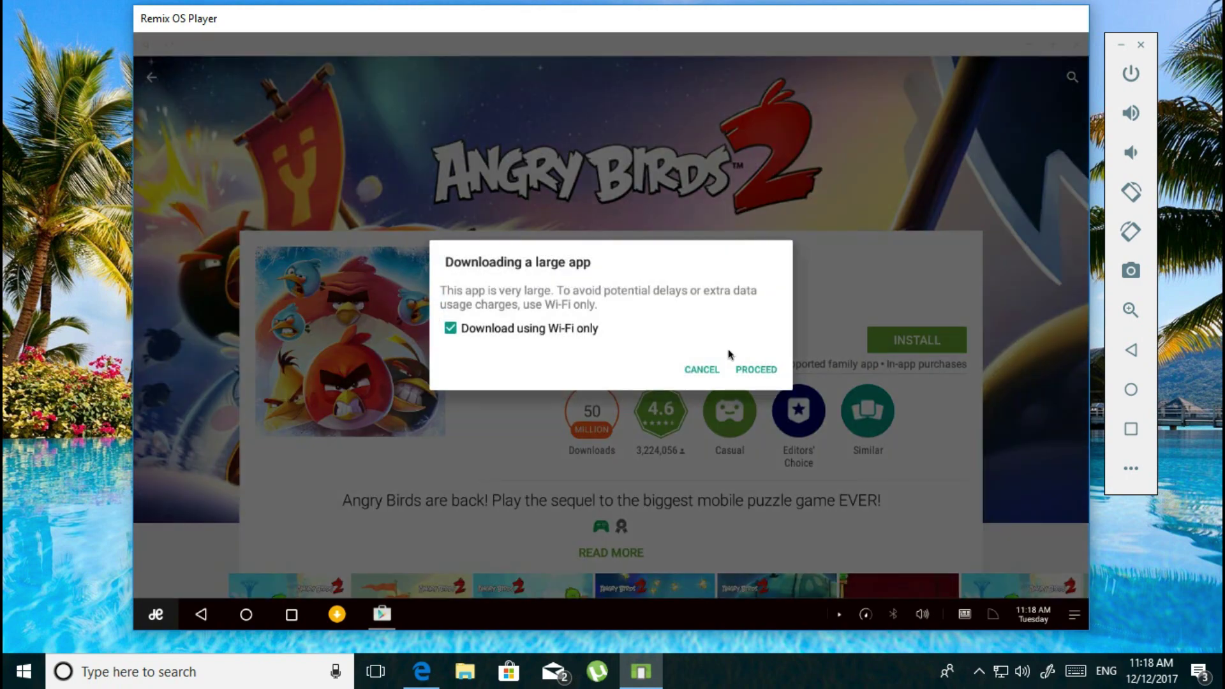
left_click(774, 368)
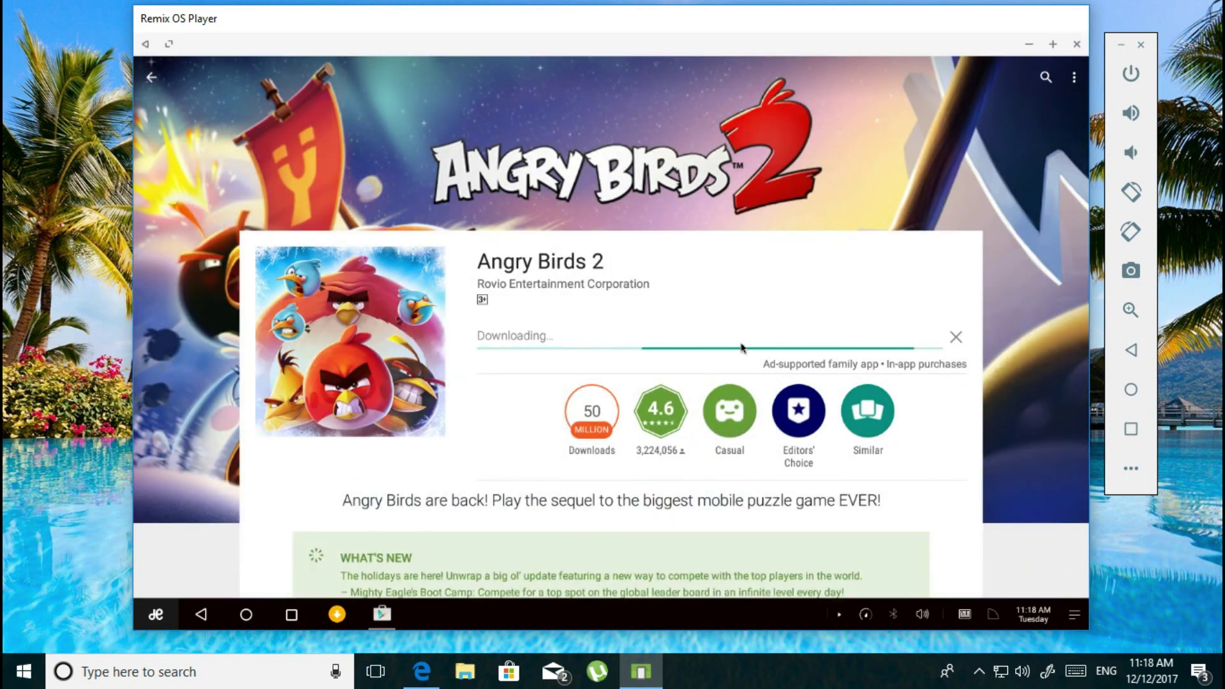
scroll(788, 355, "down", 6)
scroll(754, 358, "up", 4)
scroll(755, 358, "up", 2)
Step: Minimize the Play Store, show download notifications, and toggle Do not disturb on and off
left_click(1026, 46)
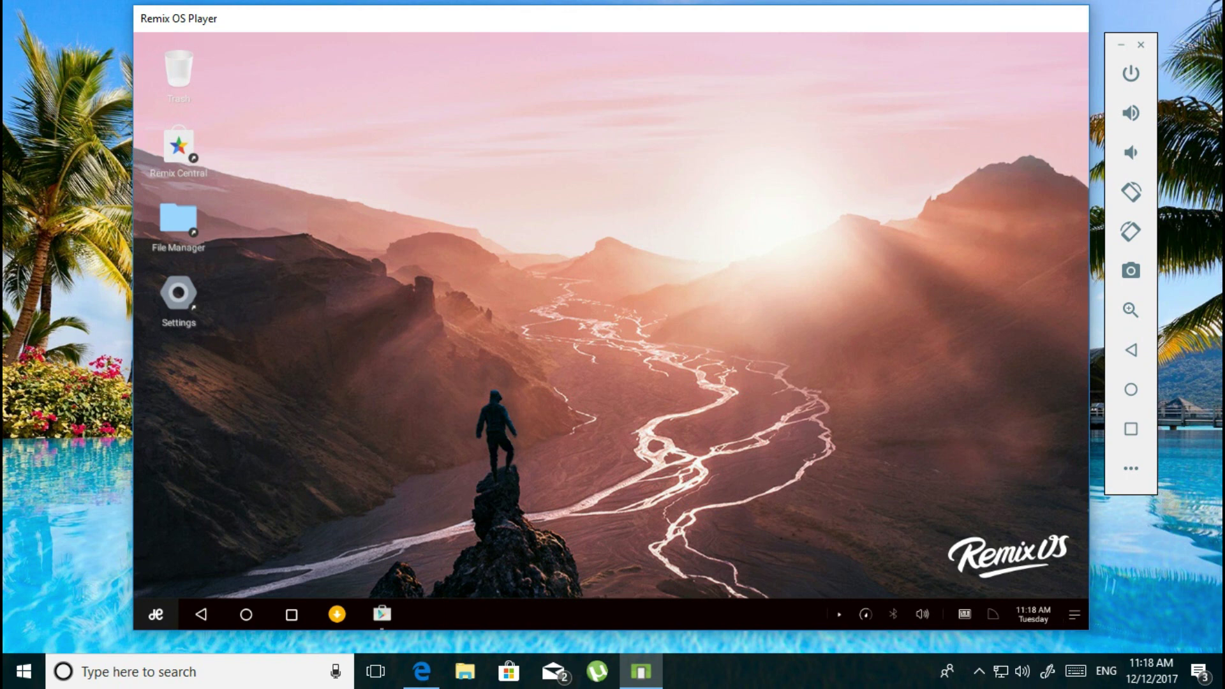
left_click(1077, 617)
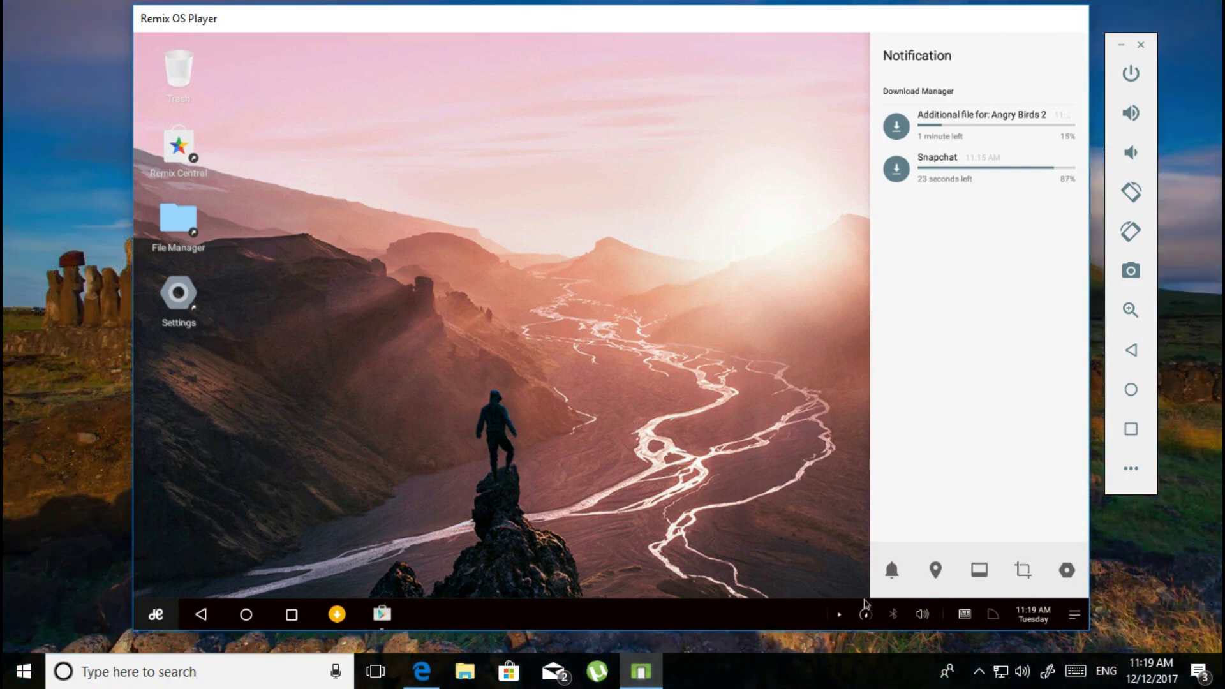
left_click(895, 578)
left_click(893, 573)
Step: Open About tablet in Settings (Remix OS 3.0.001, Android 6.0.1) and show the Marshmallow easter egg
left_click(151, 37)
double_click(185, 316)
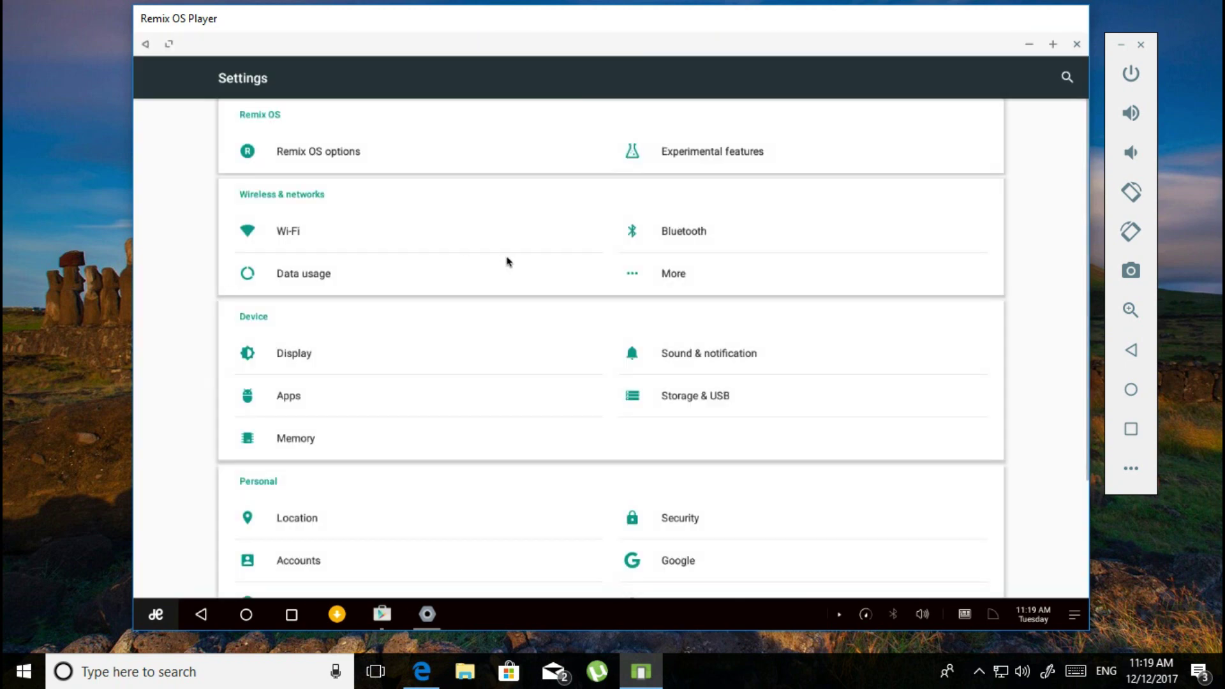
scroll(504, 275, "down", 3)
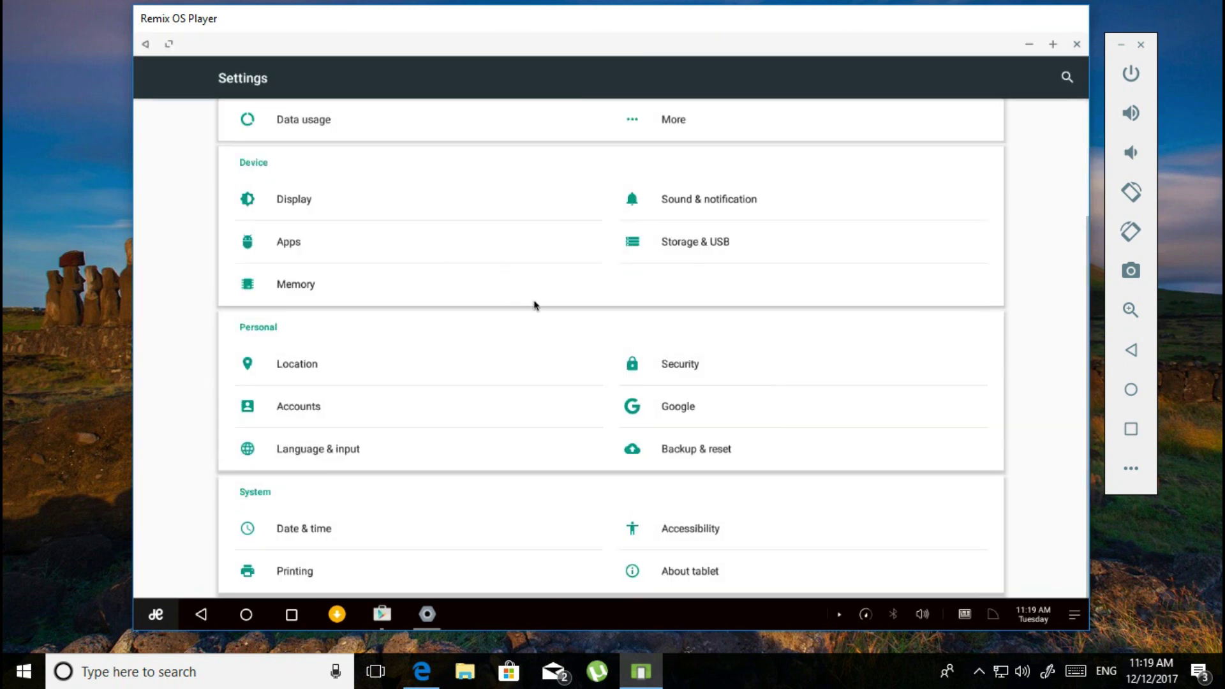
left_click(666, 578)
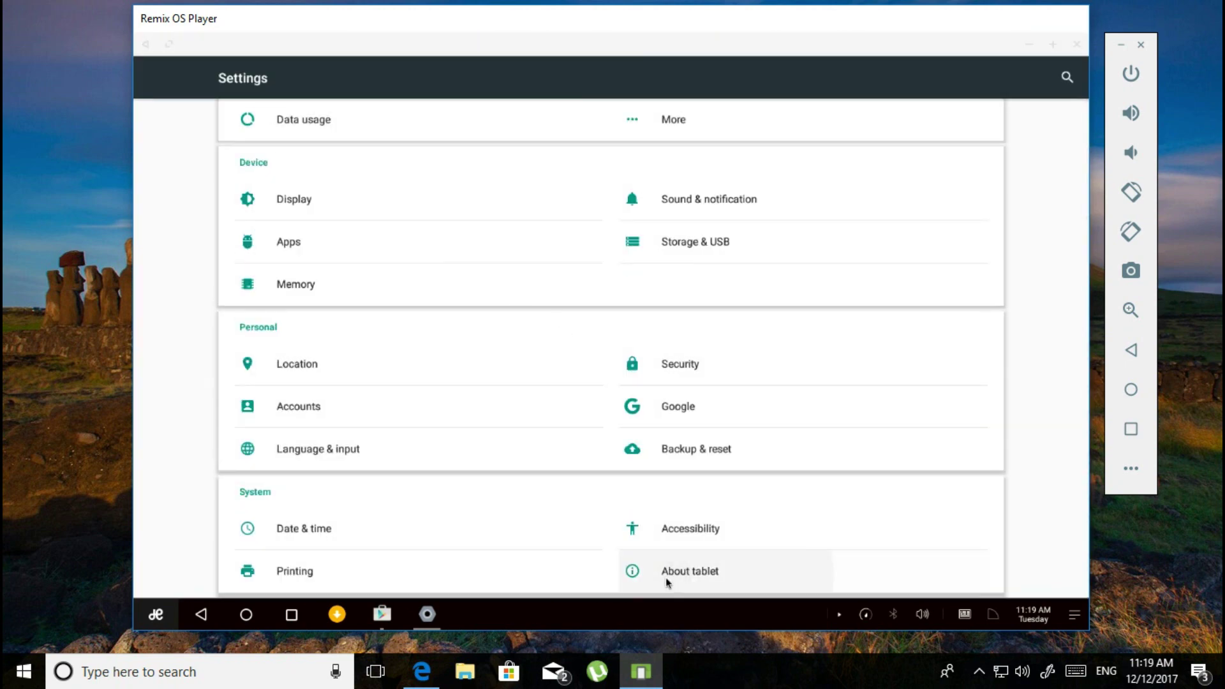
left_click(426, 303)
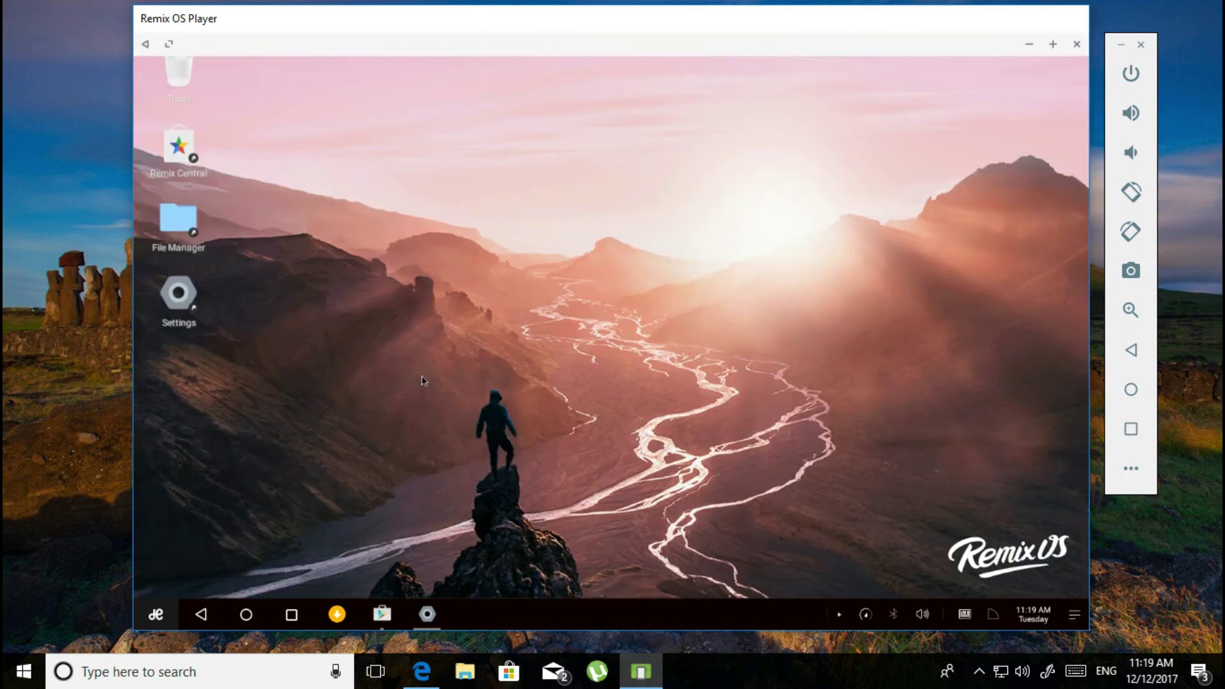
left_click(617, 382)
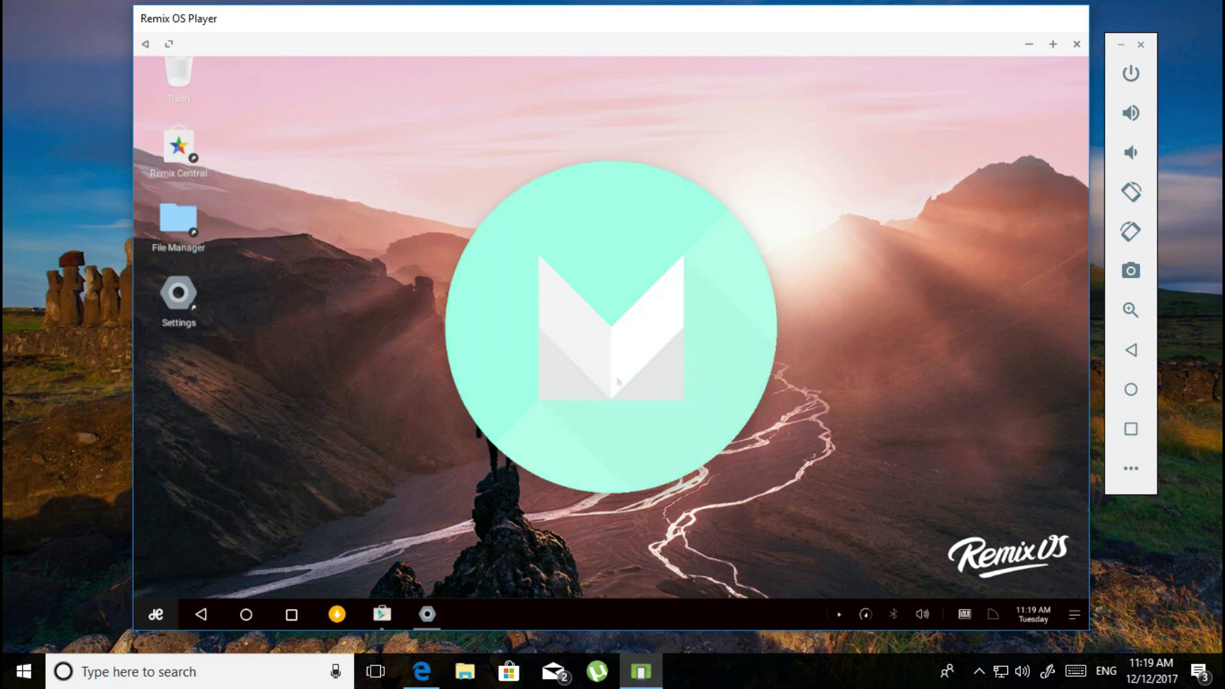